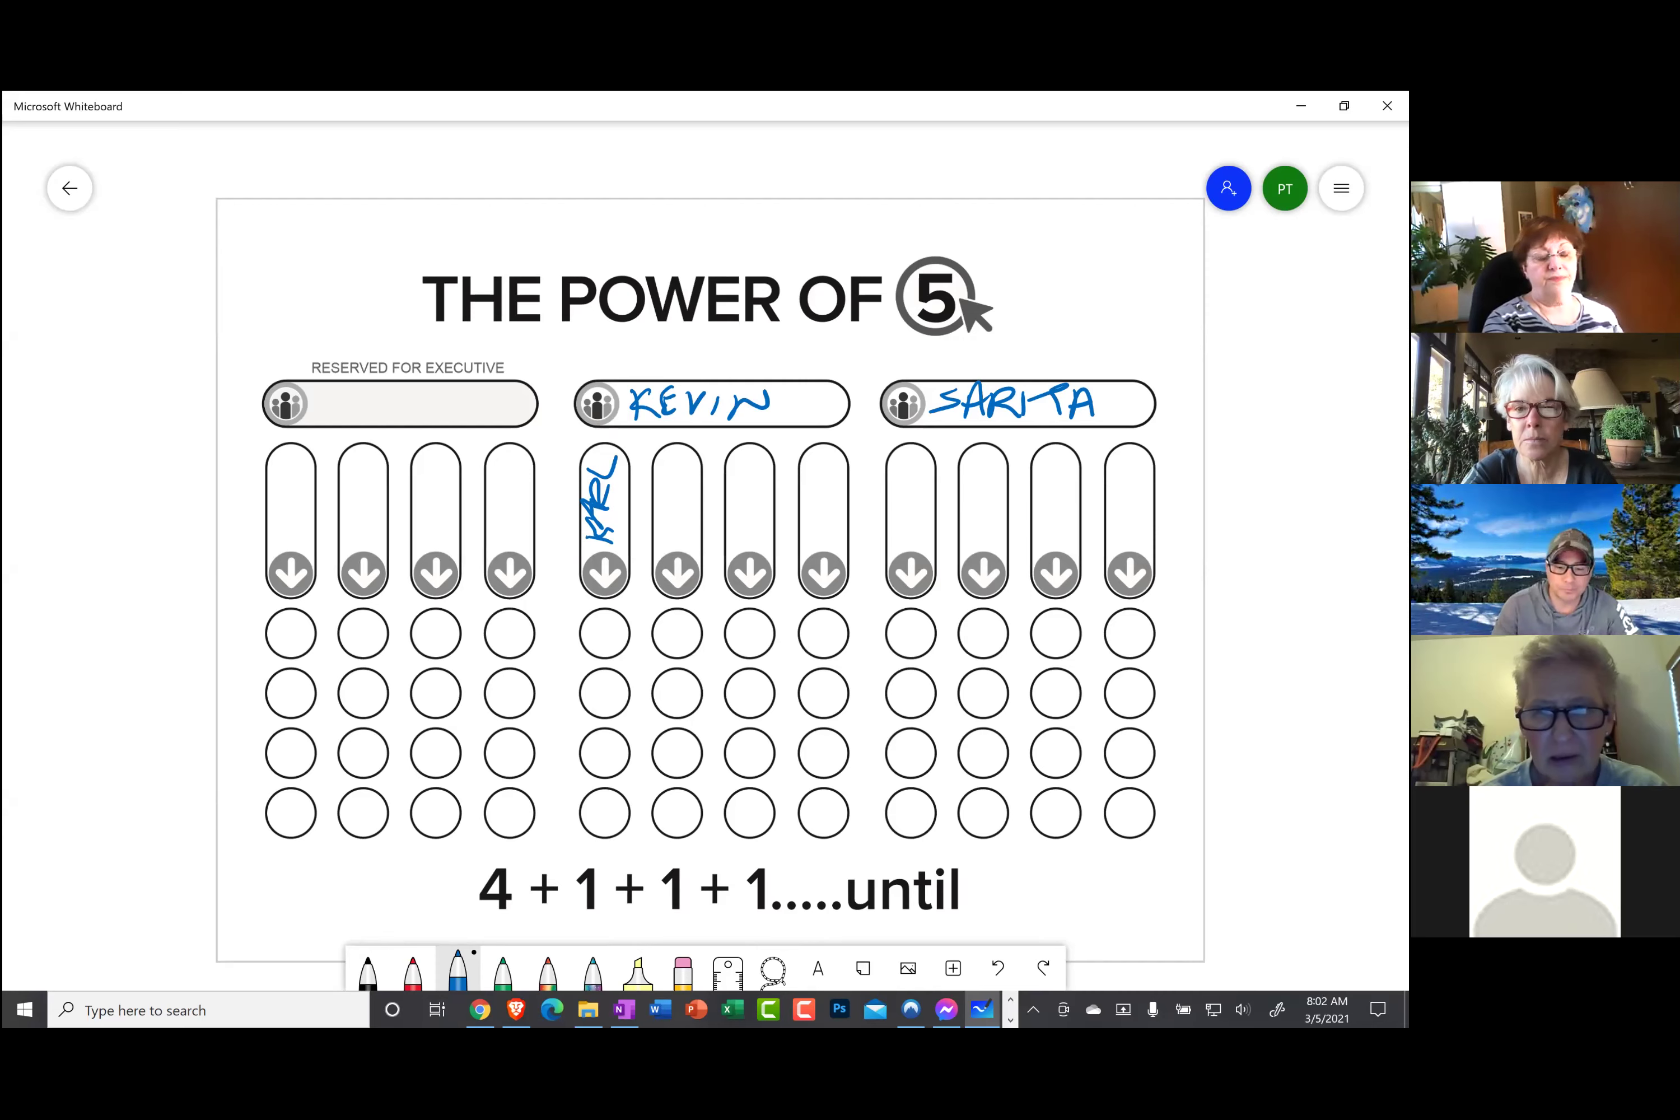
# Scroll down past the blank Power of 5 template to the board with handwritten names.
pyautogui.moveTo(722, 578)
pyautogui.mouseDown()
pyautogui.moveTo(723, 383)
pyautogui.moveTo(745, 554)
pyautogui.mouseUp()
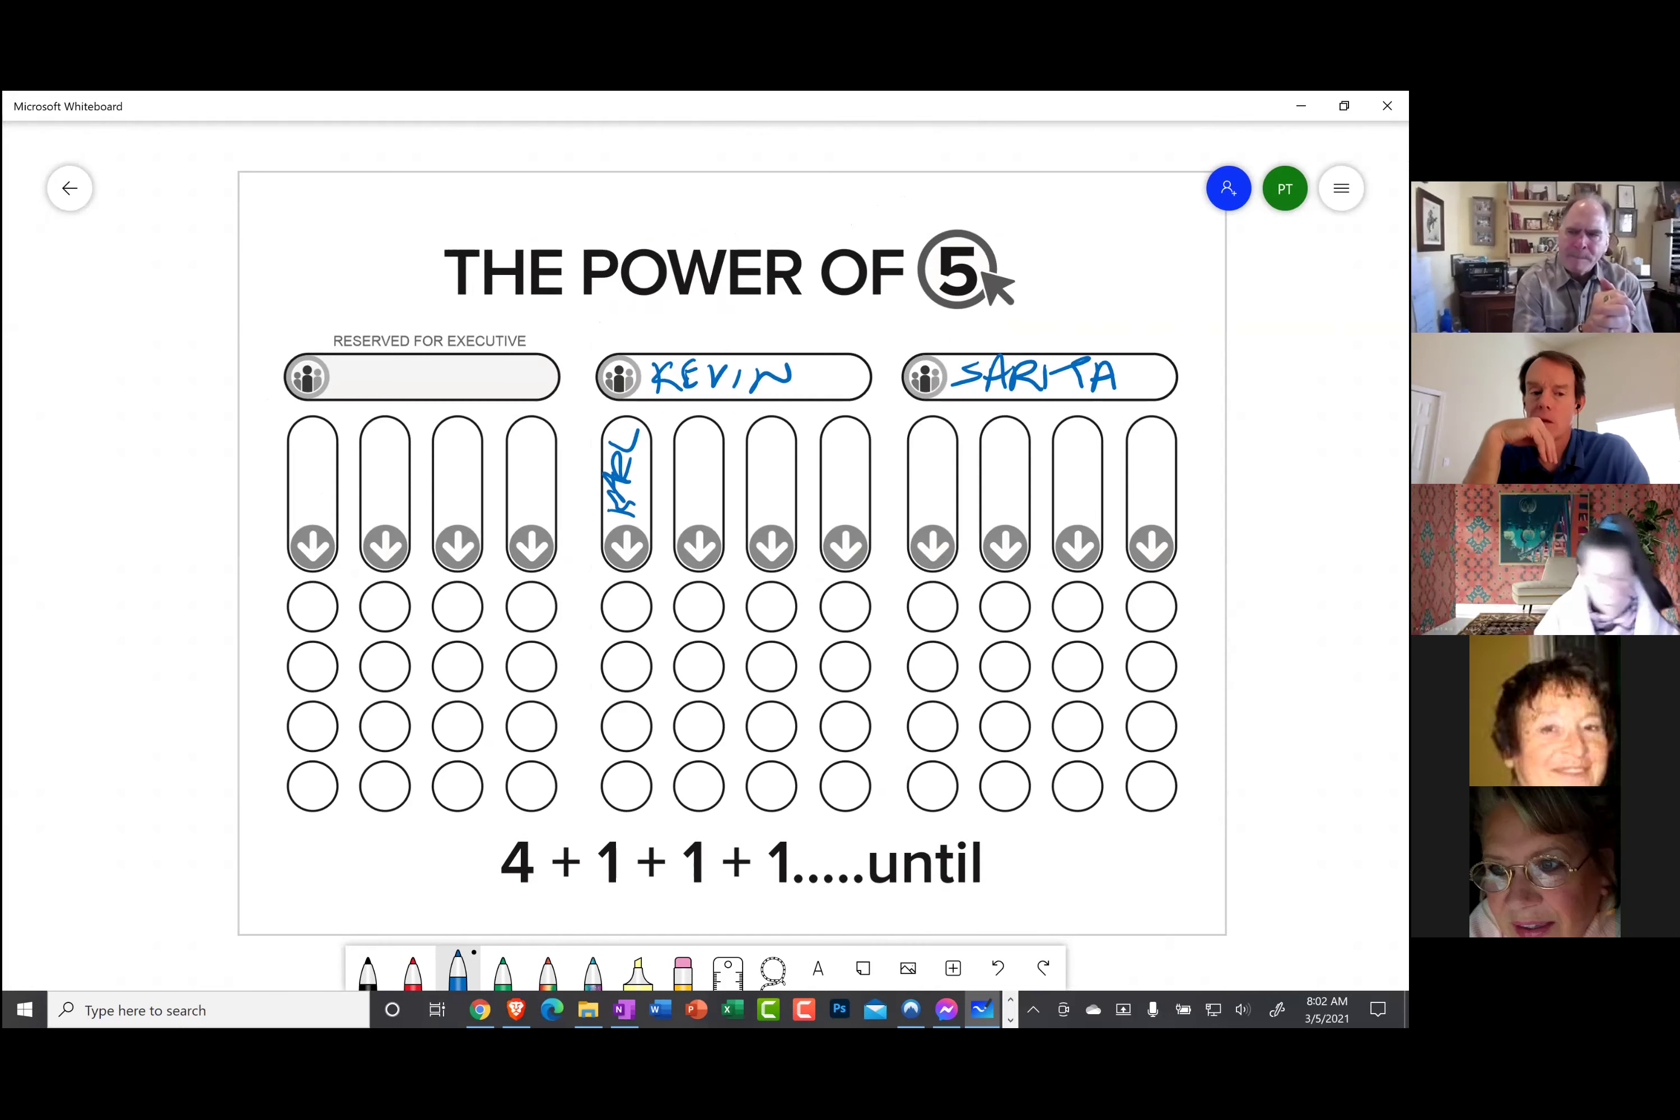
pyautogui.scroll(-3, 723, 556)
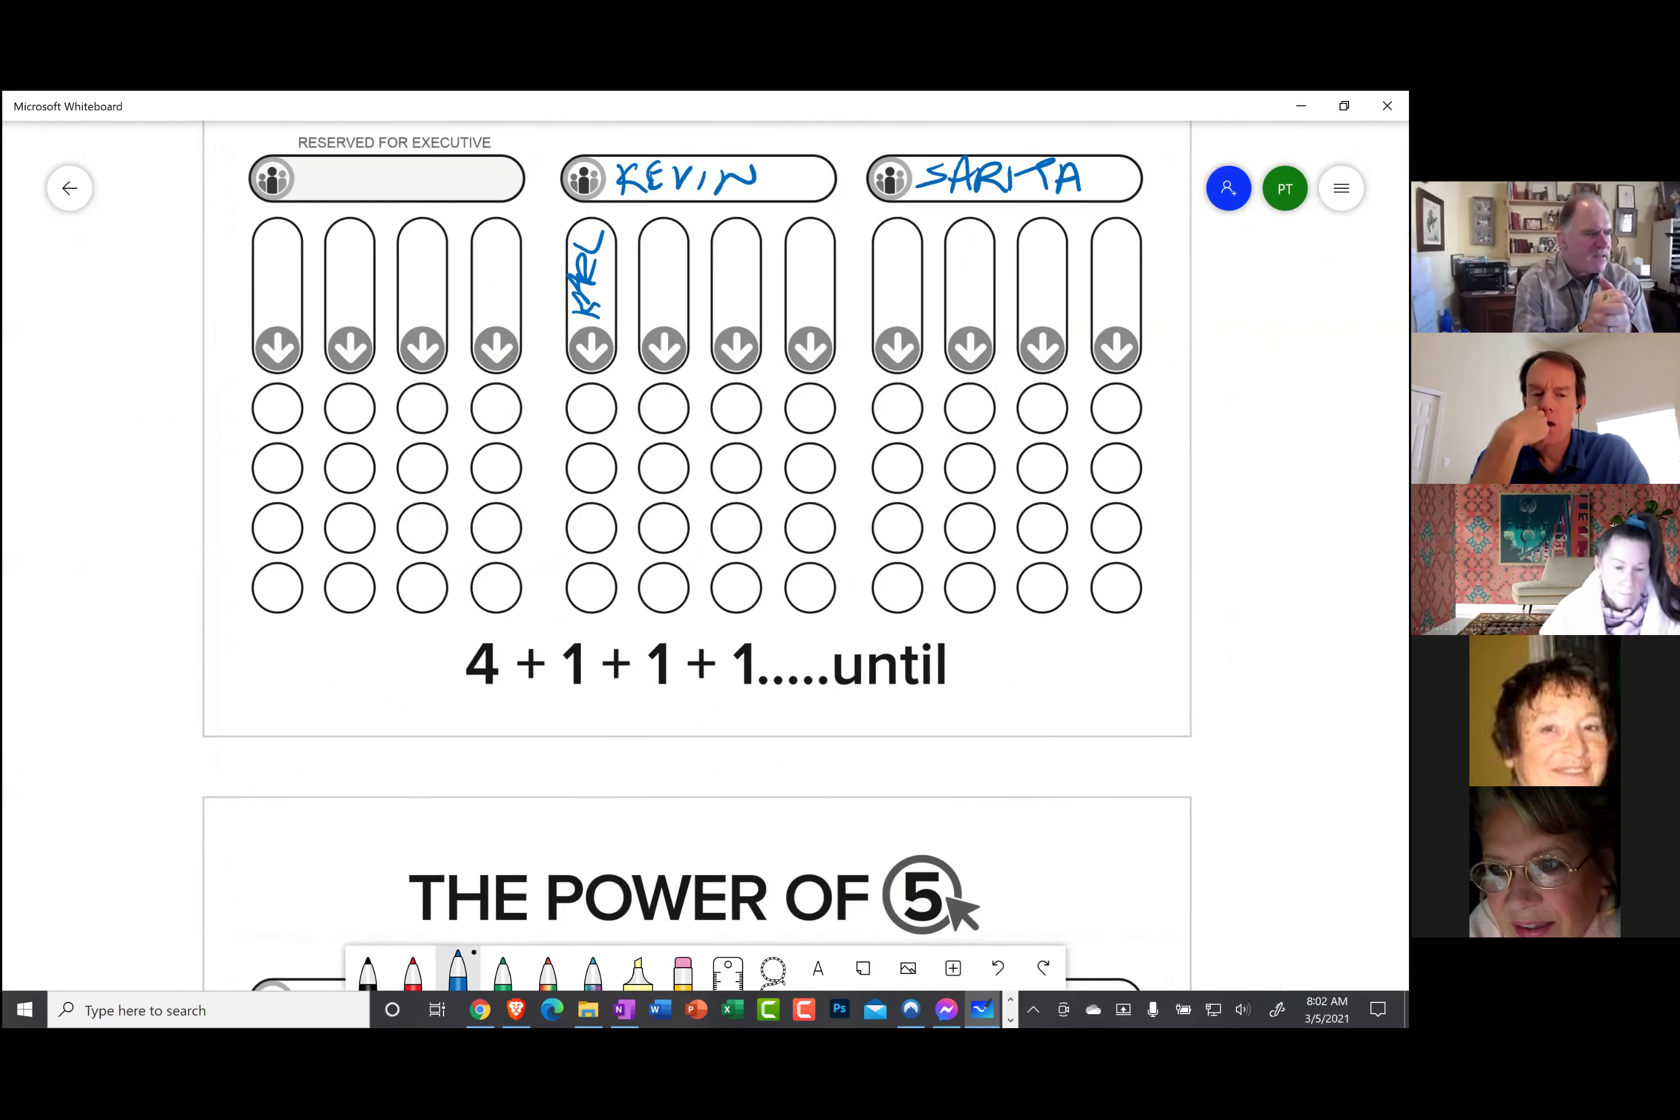
pyautogui.scroll(-10, 705, 557)
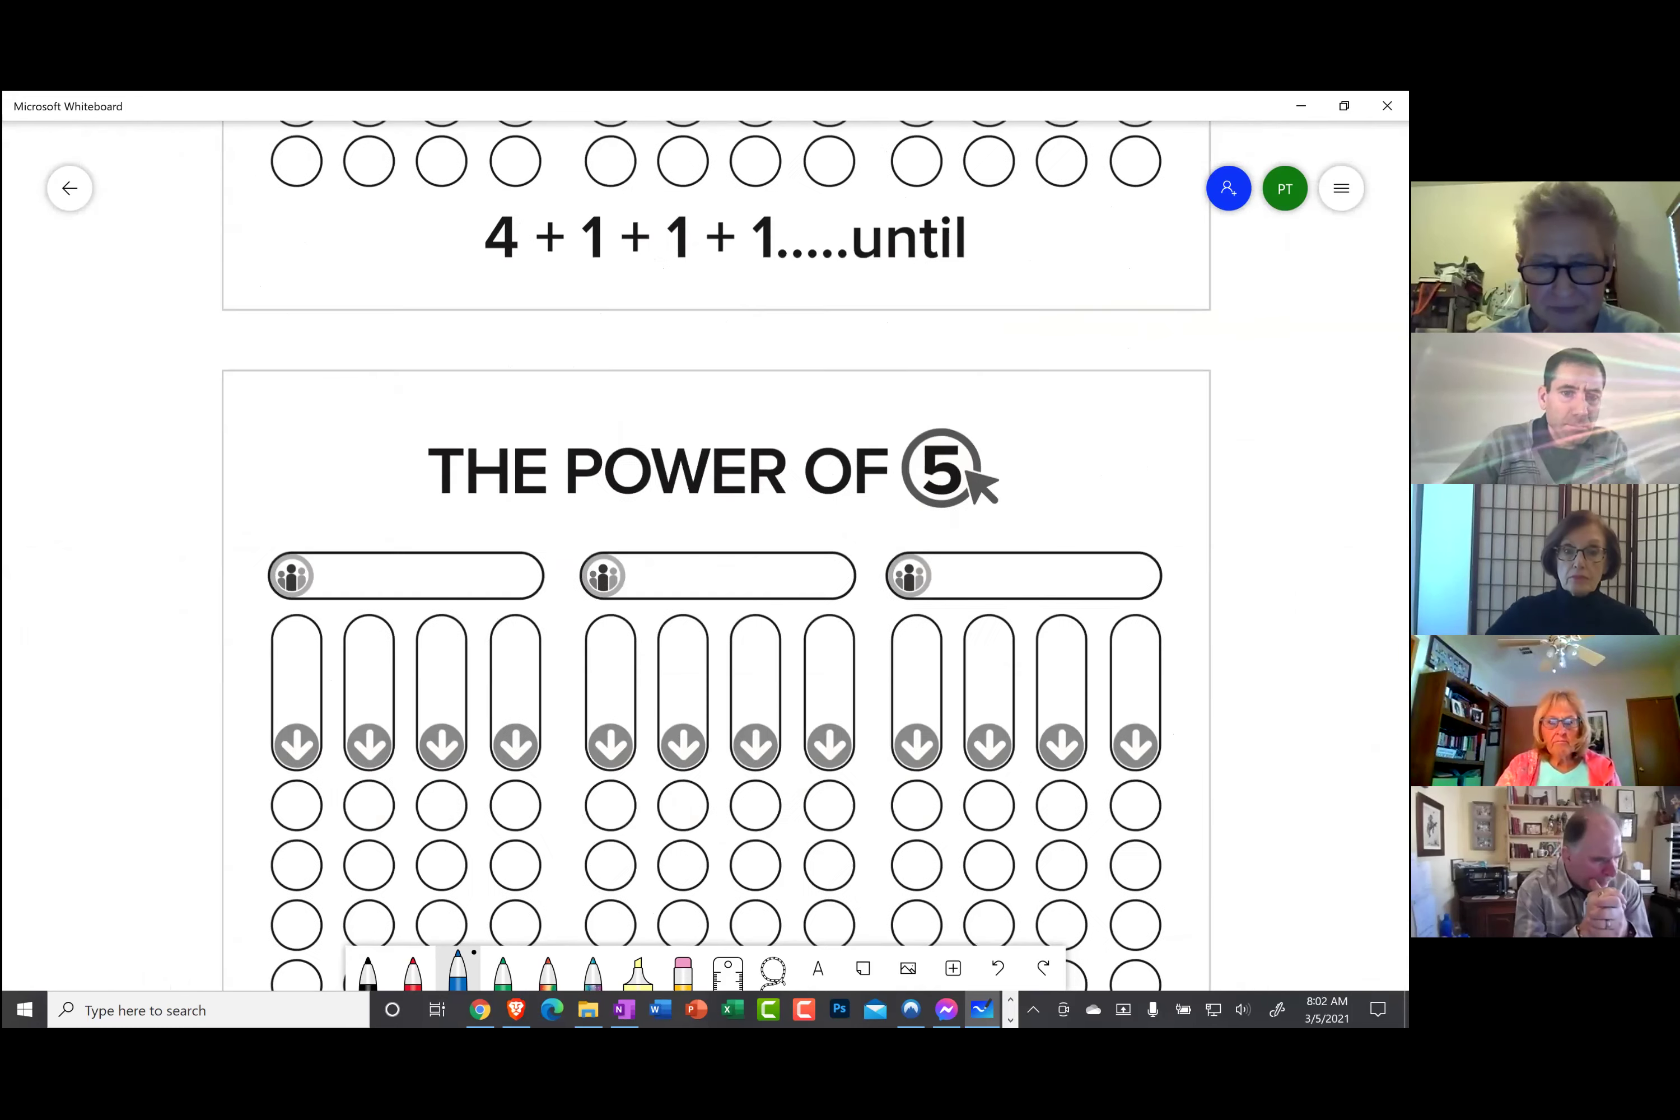
pyautogui.scroll(-1, 705, 556)
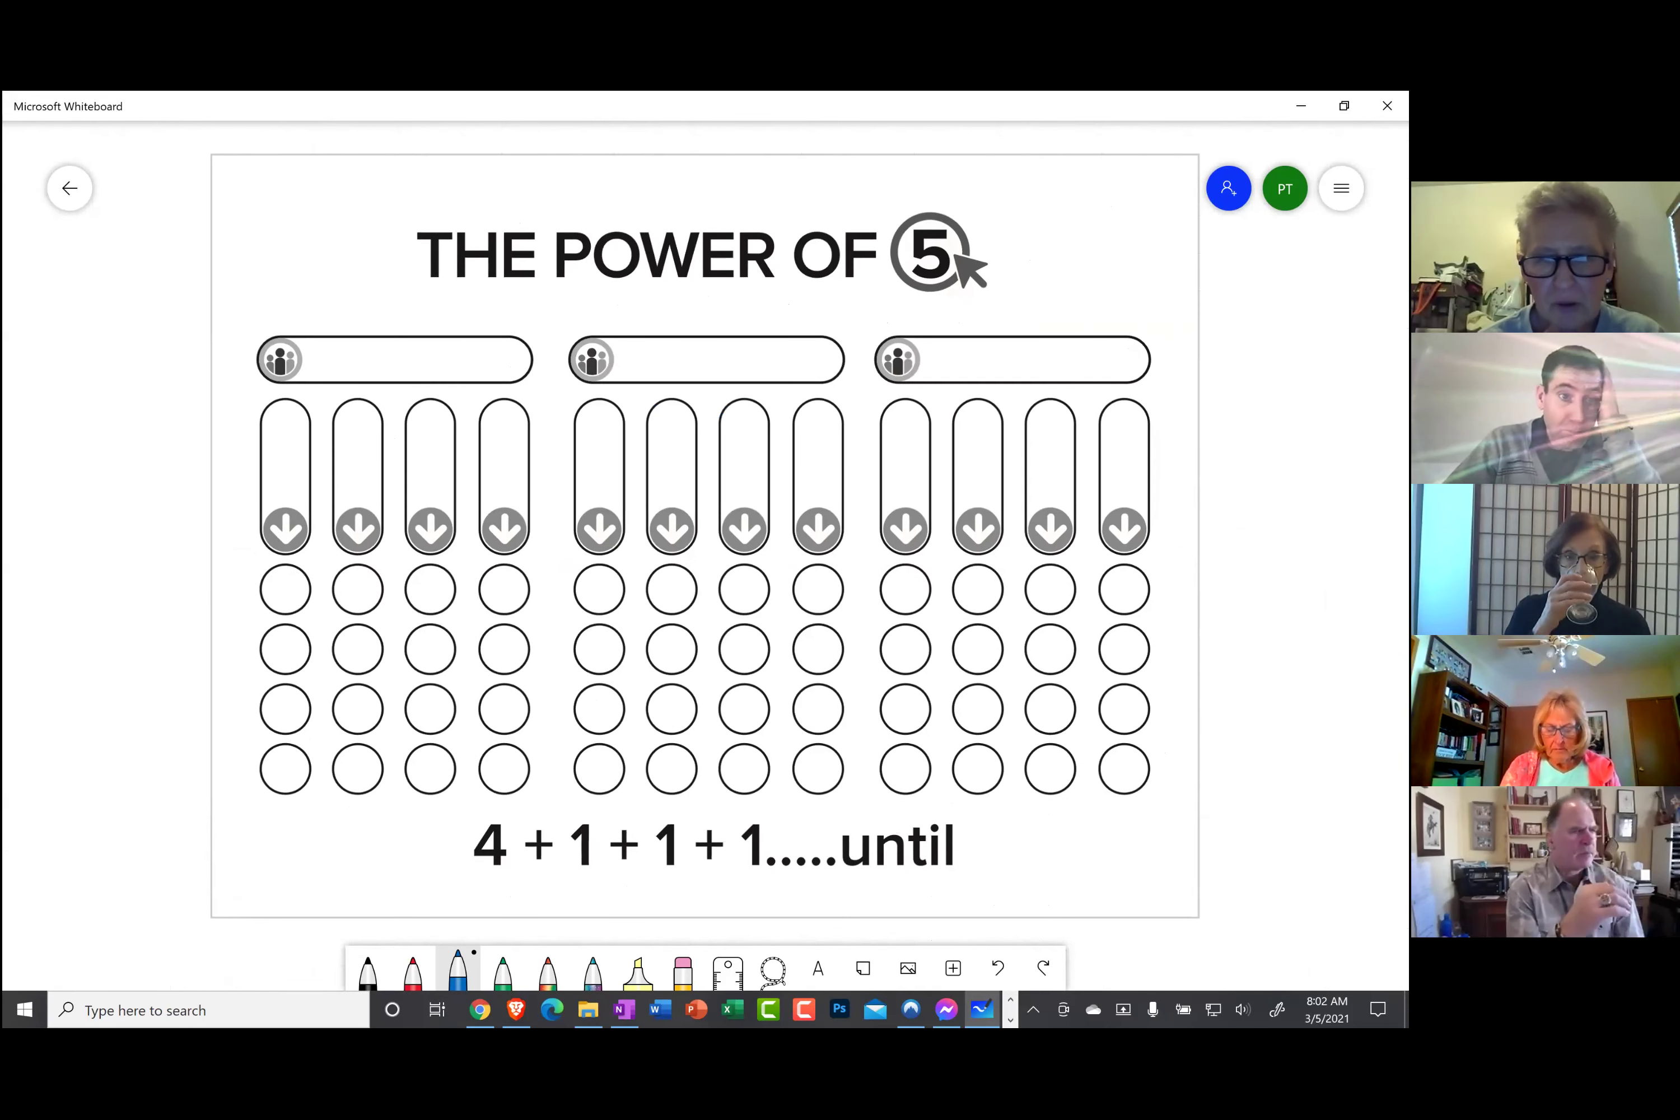
pyautogui.scroll(-13, 705, 556)
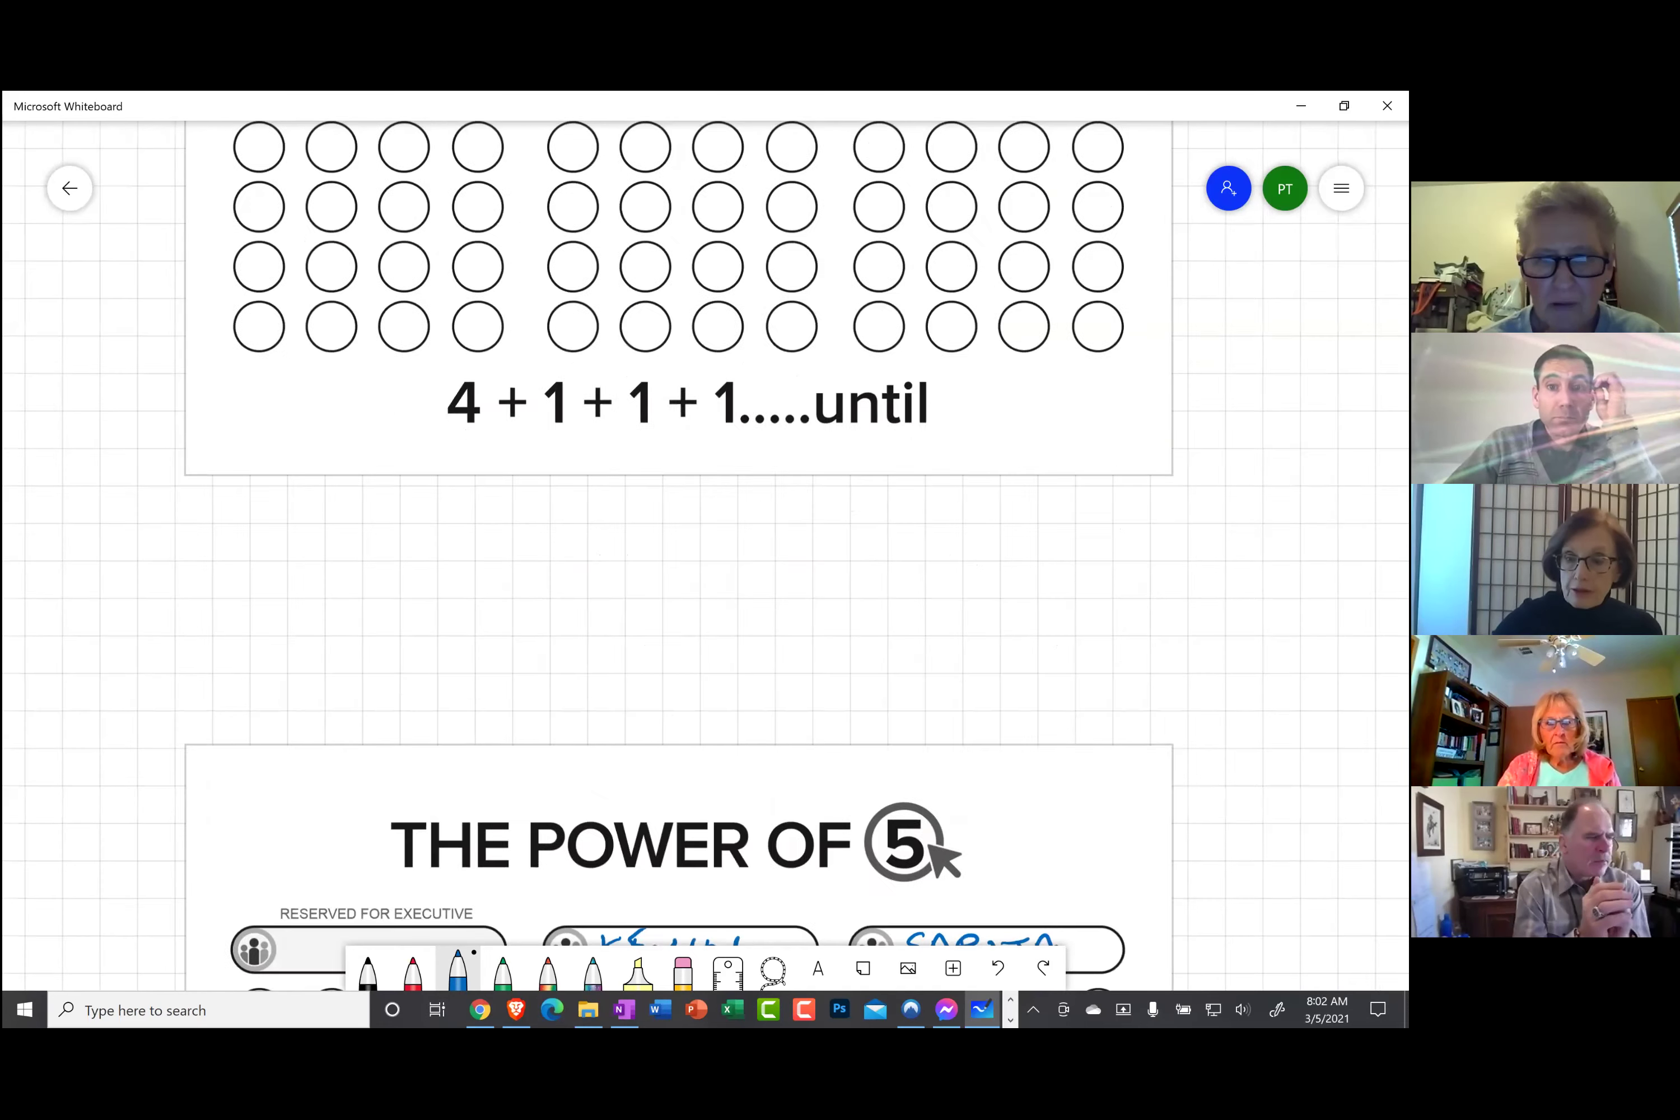
# Zoom out and pan right to show both filled-in sheets beside the hand-drawn bubble tree.
pyautogui.scroll(-4, 705, 557)
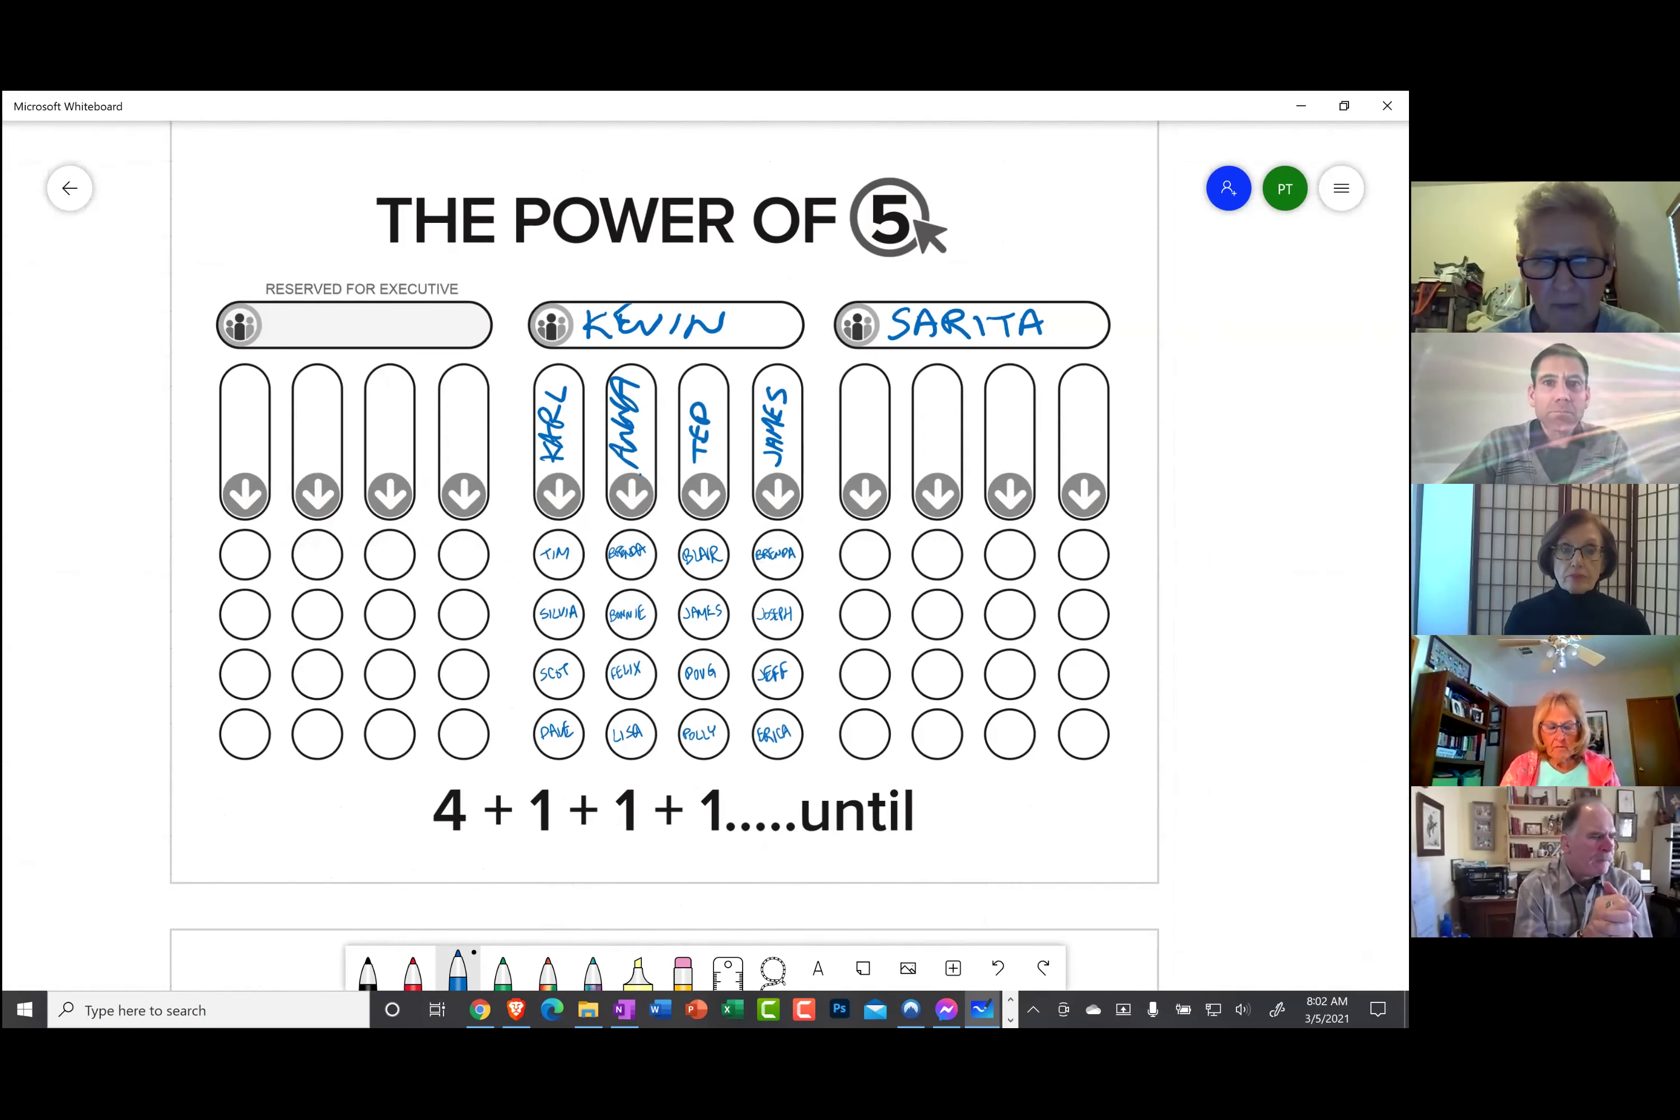
pyautogui.scroll(-5, 705, 556)
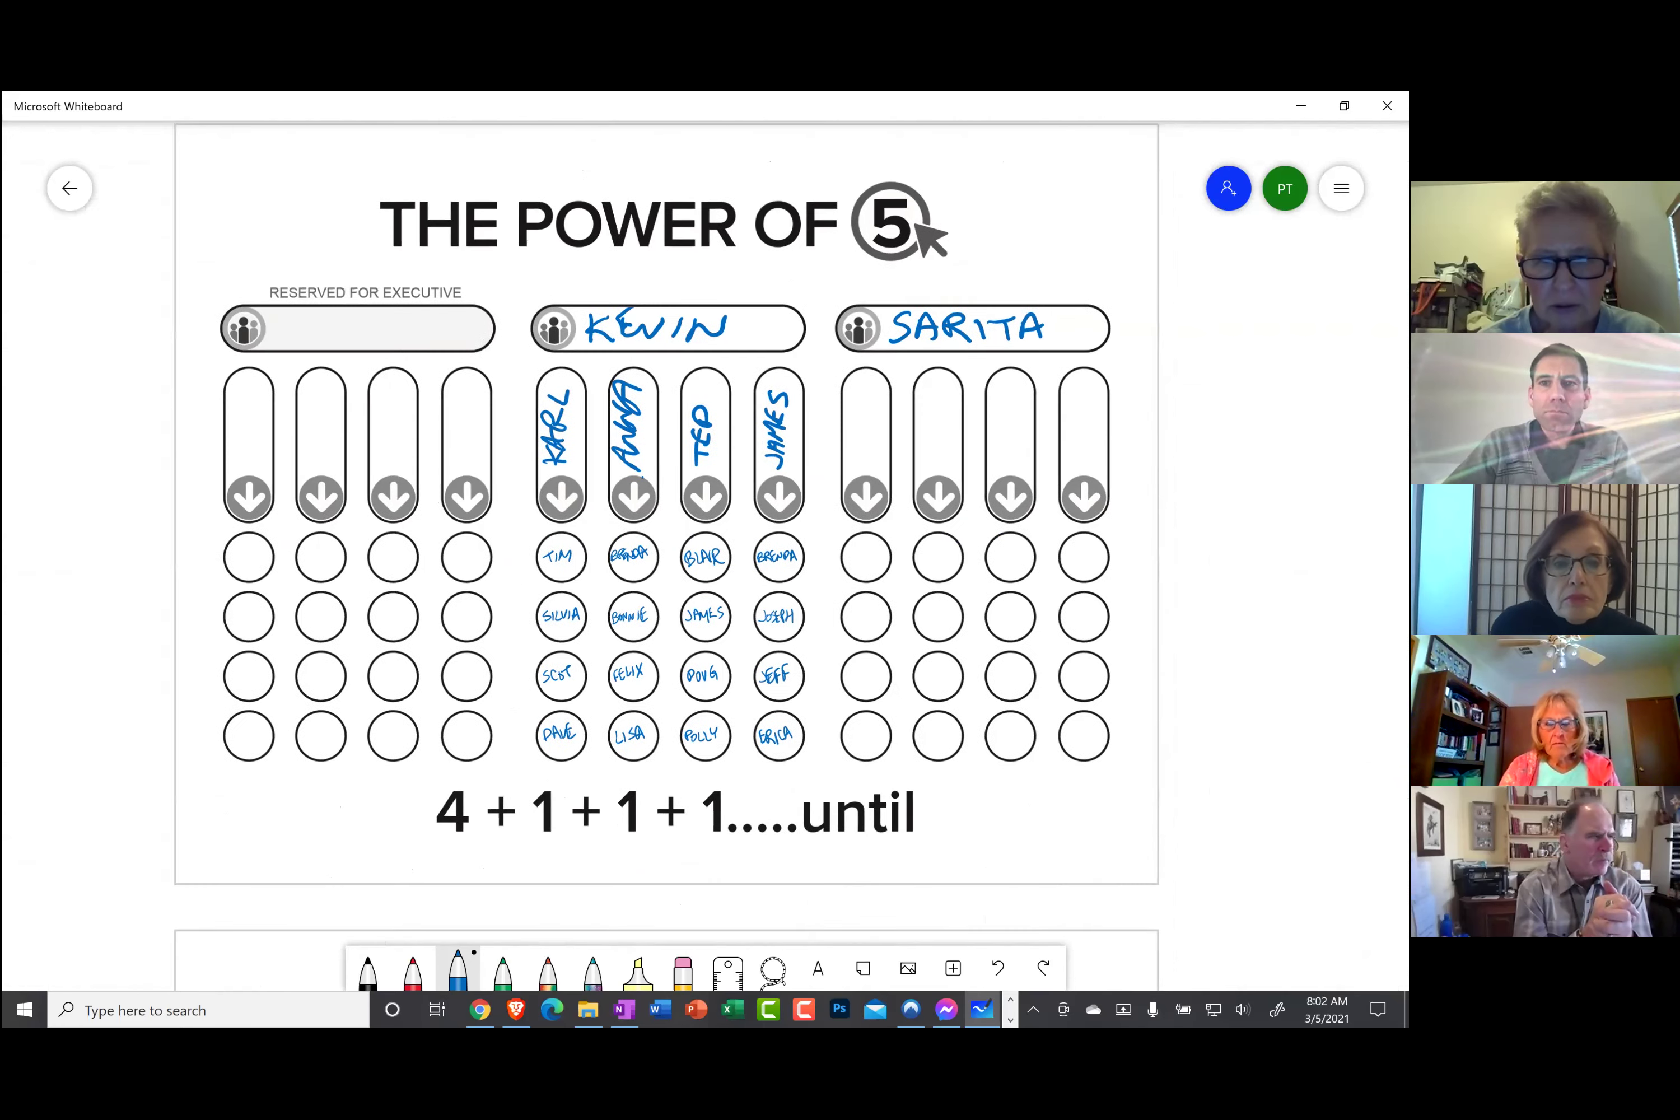
pyautogui.scroll(-3, 705, 557)
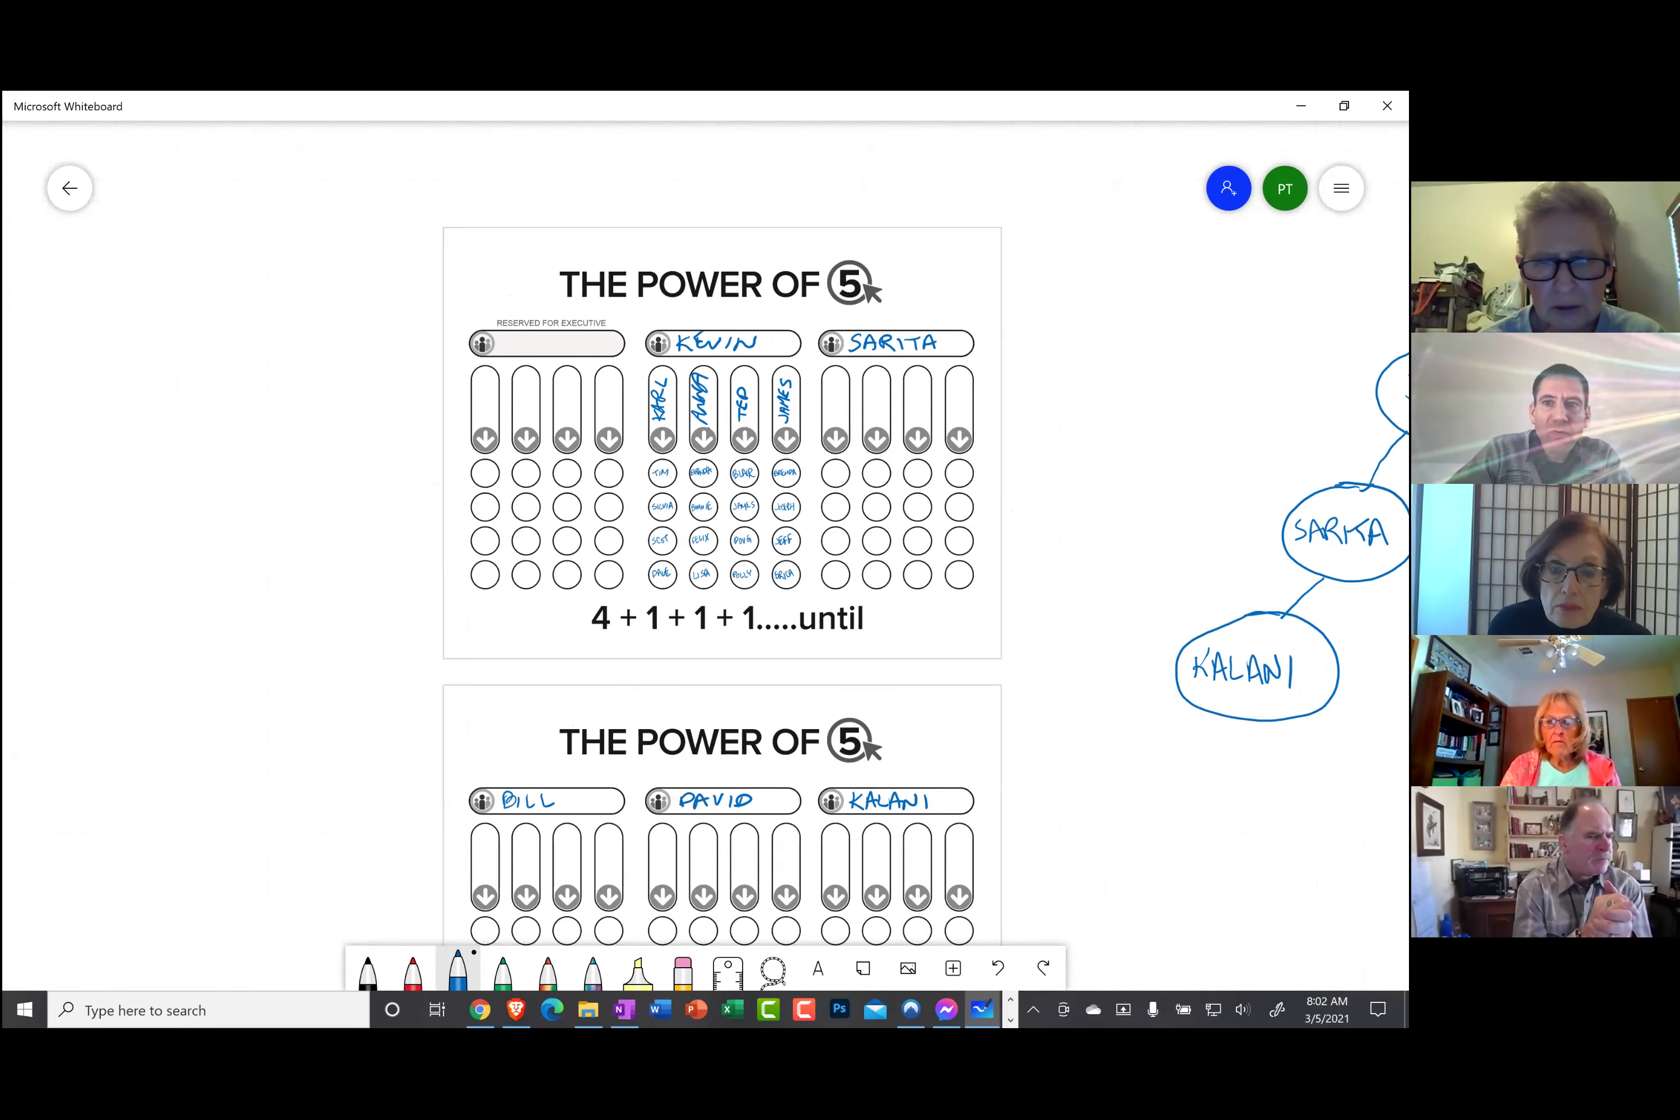
pyautogui.scroll(-1, 705, 557)
pyautogui.hscroll(5, 705, 557)
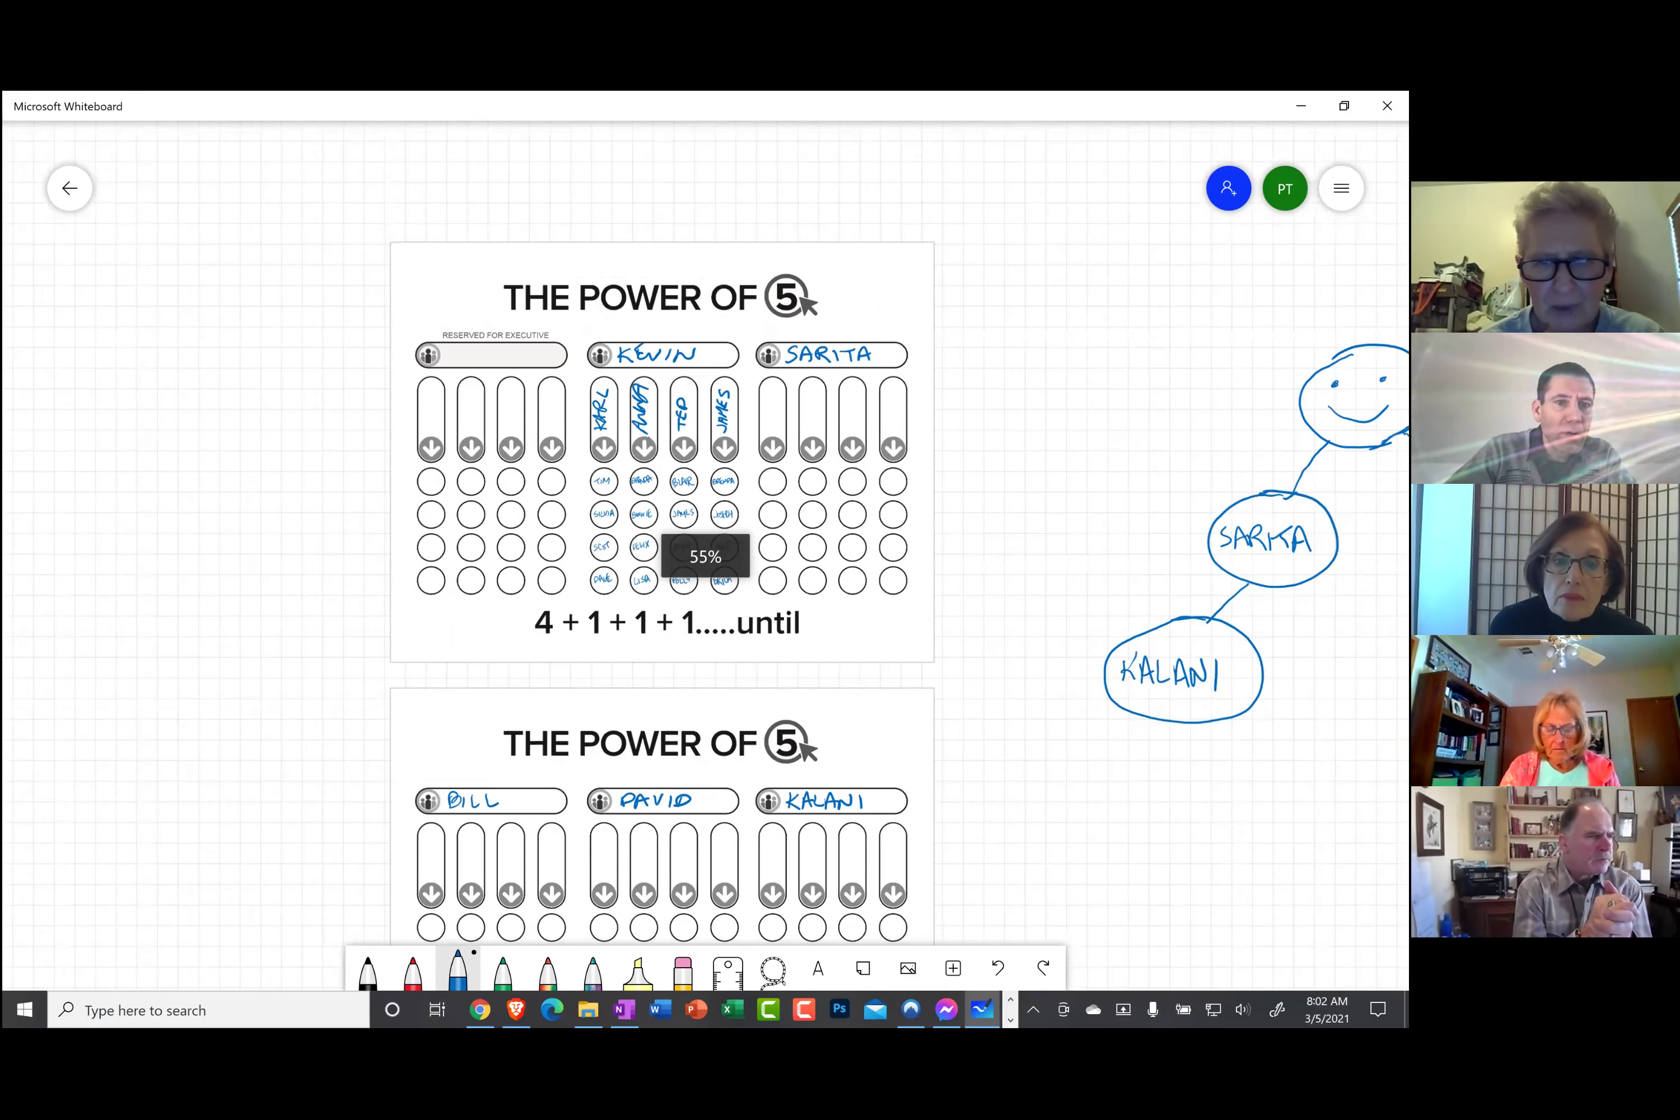
pyautogui.scroll(-2, 705, 557)
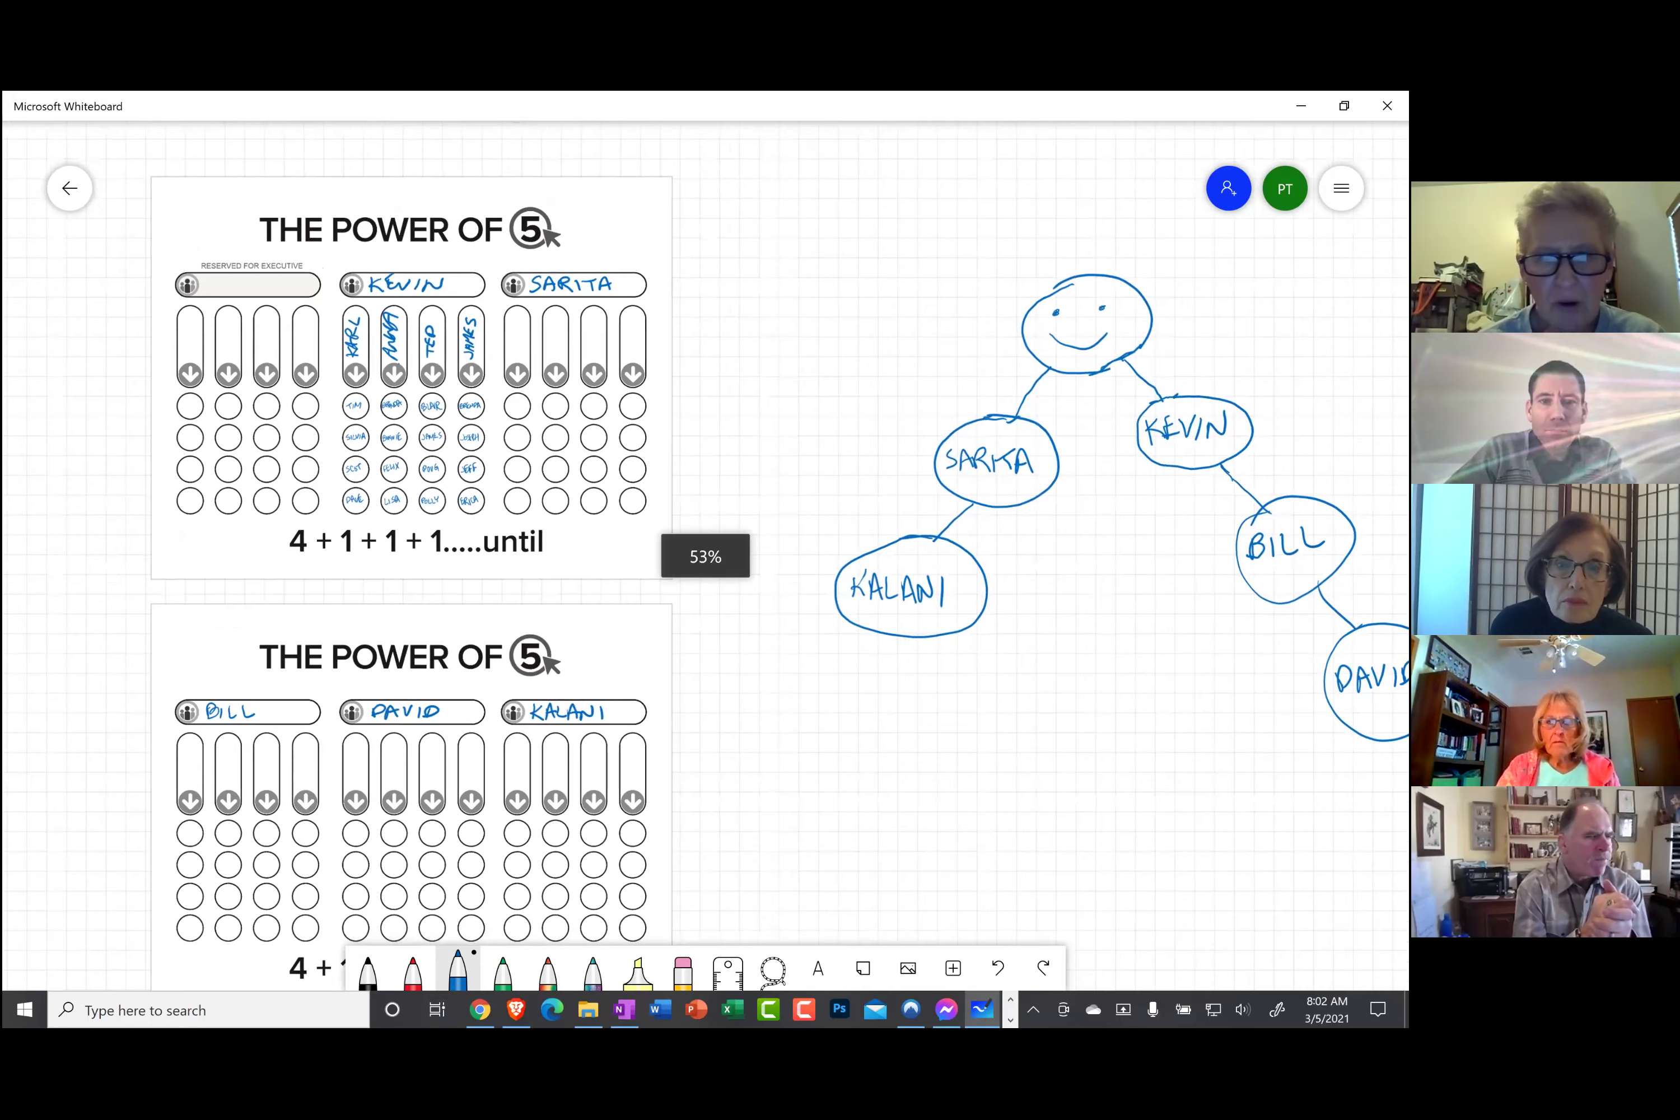
pyautogui.scroll(-2, 723, 506)
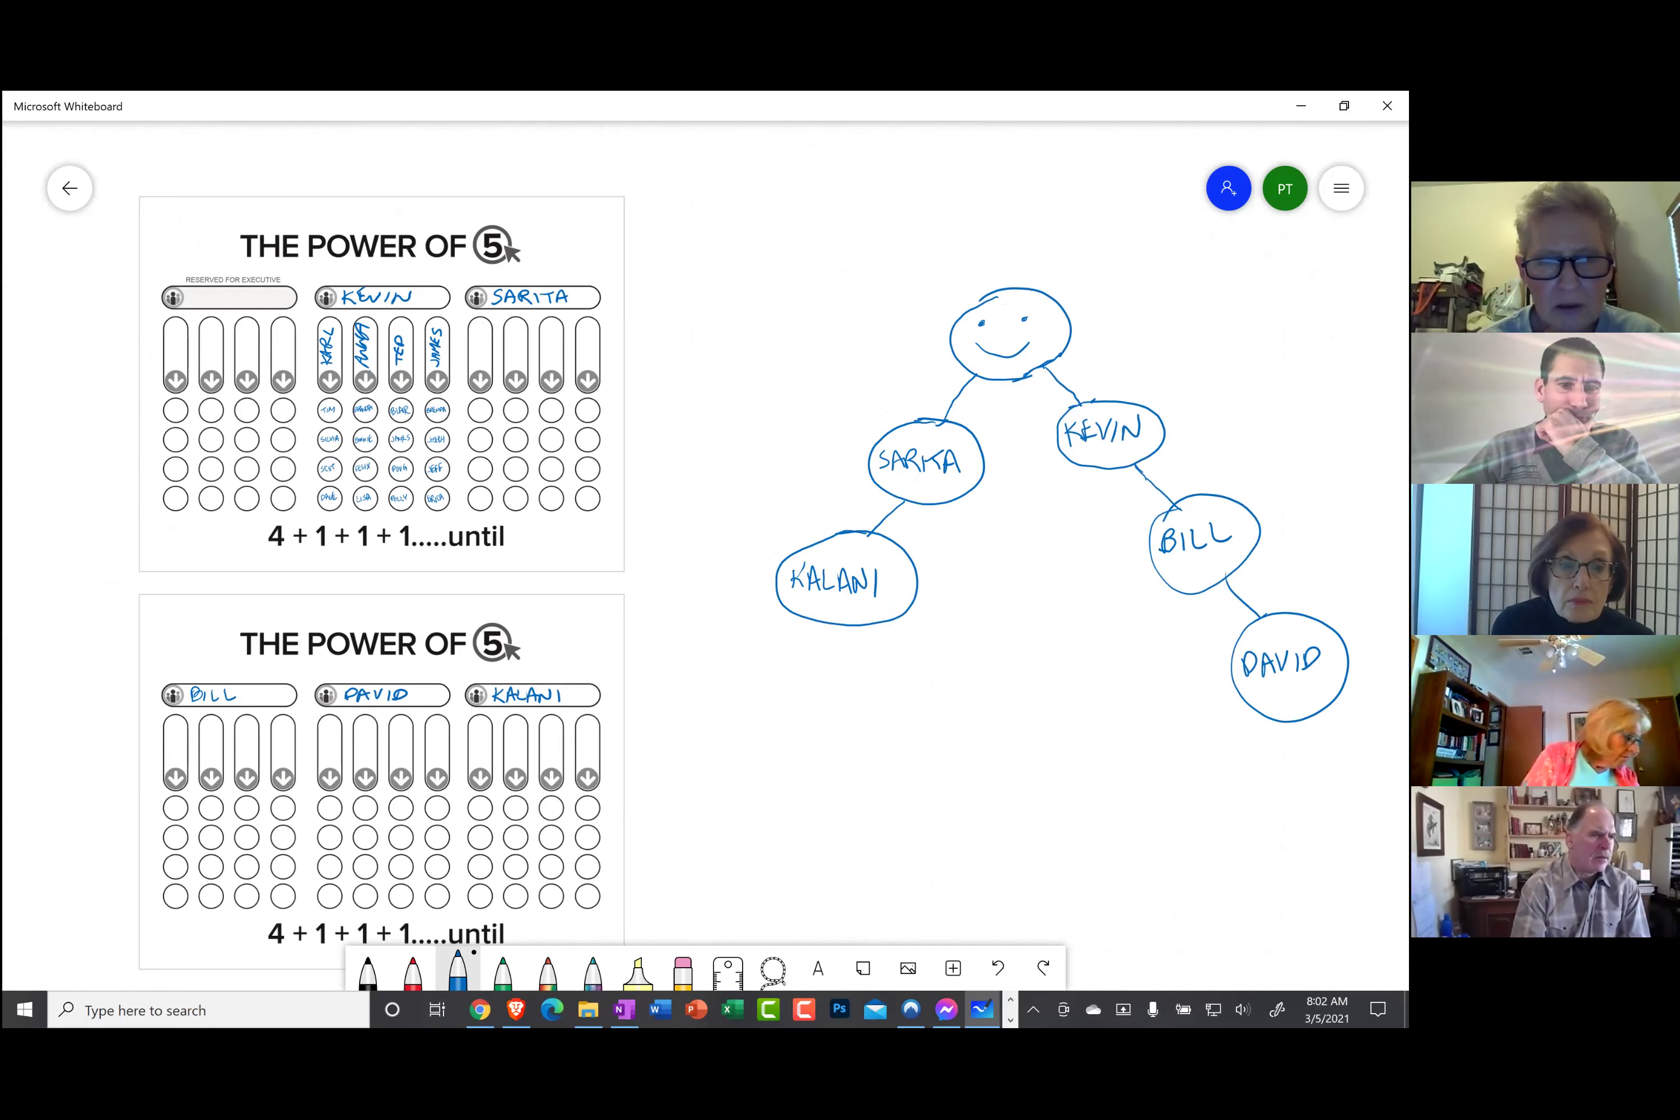
# Draw blue curved arrows from the top sheet's middle and right names to their tree bubbles.
pyautogui.moveTo(399, 288)
pyautogui.mouseDown()
pyautogui.moveTo(667, 245)
pyautogui.moveTo(1070, 253)
pyautogui.moveTo(1109, 392)
pyautogui.mouseUp()
pyautogui.moveTo(1111, 390); pyautogui.dragTo(1164, 370)
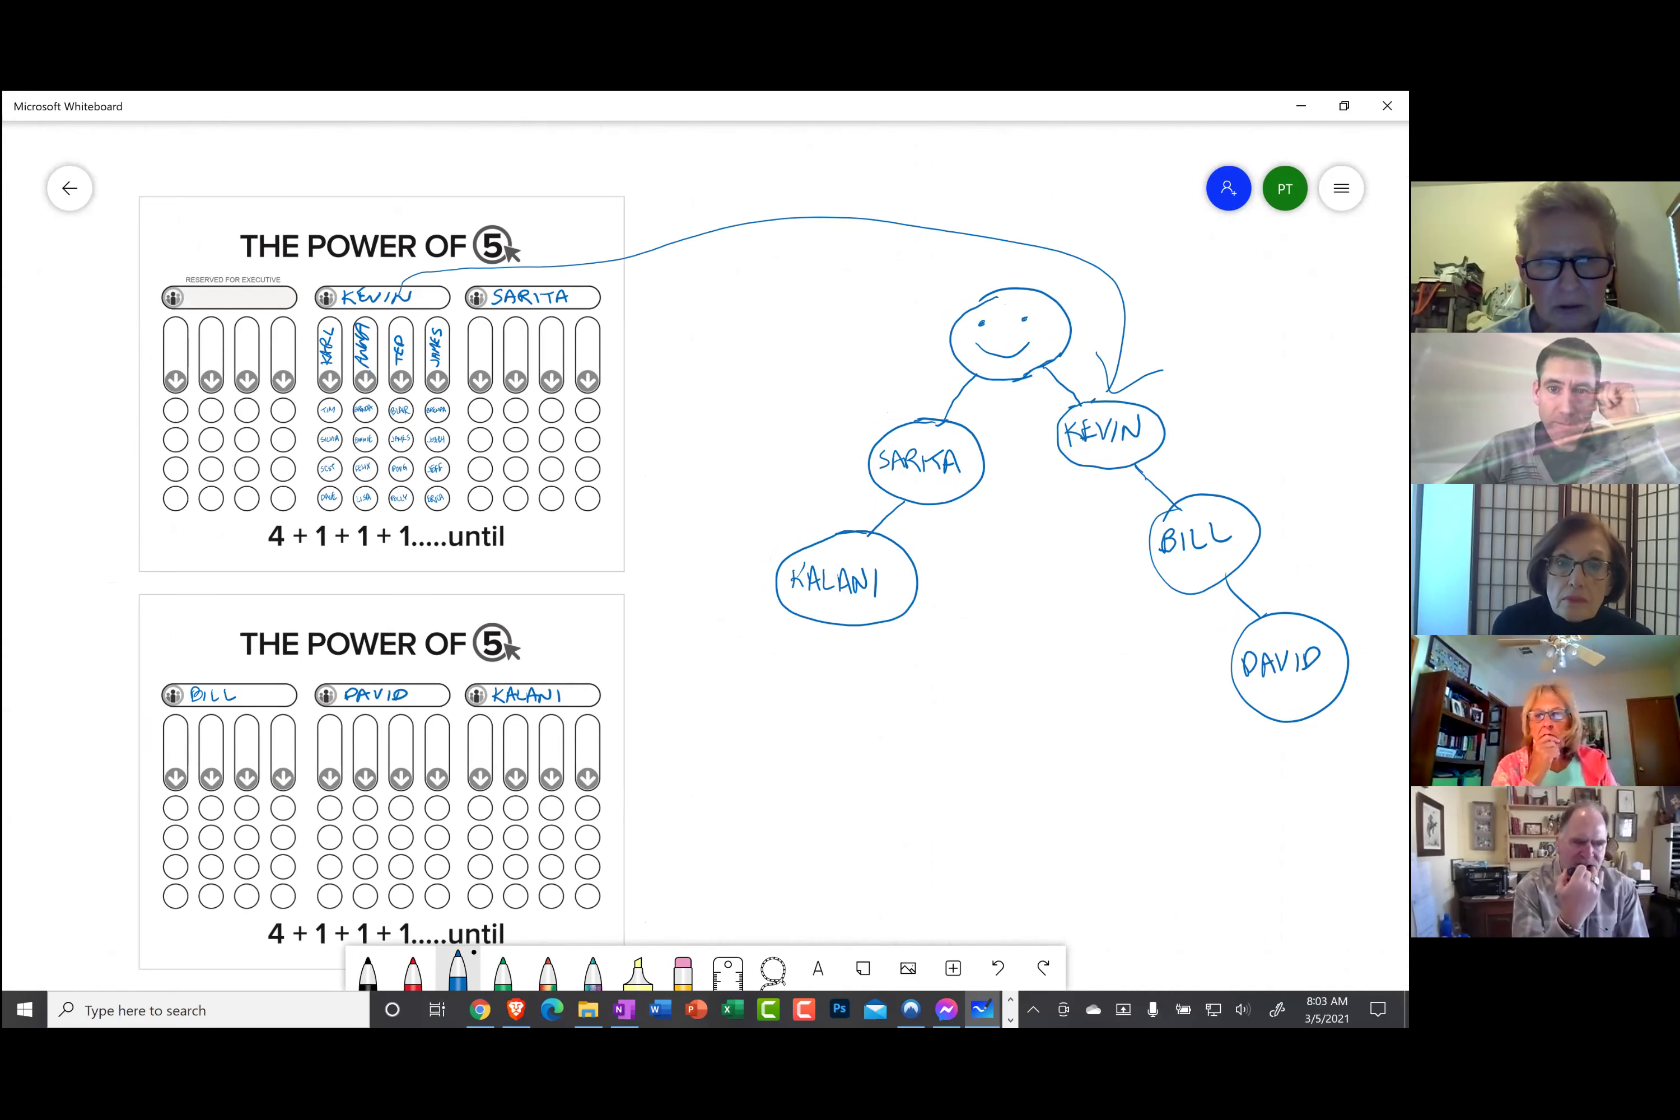
pyautogui.moveTo(581, 312)
pyautogui.mouseDown()
pyautogui.moveTo(864, 401)
pyautogui.moveTo(888, 432)
pyautogui.mouseUp()
pyautogui.moveTo(877, 374)
pyautogui.mouseDown()
pyautogui.moveTo(887, 435)
pyautogui.moveTo(842, 438)
pyautogui.mouseUp()
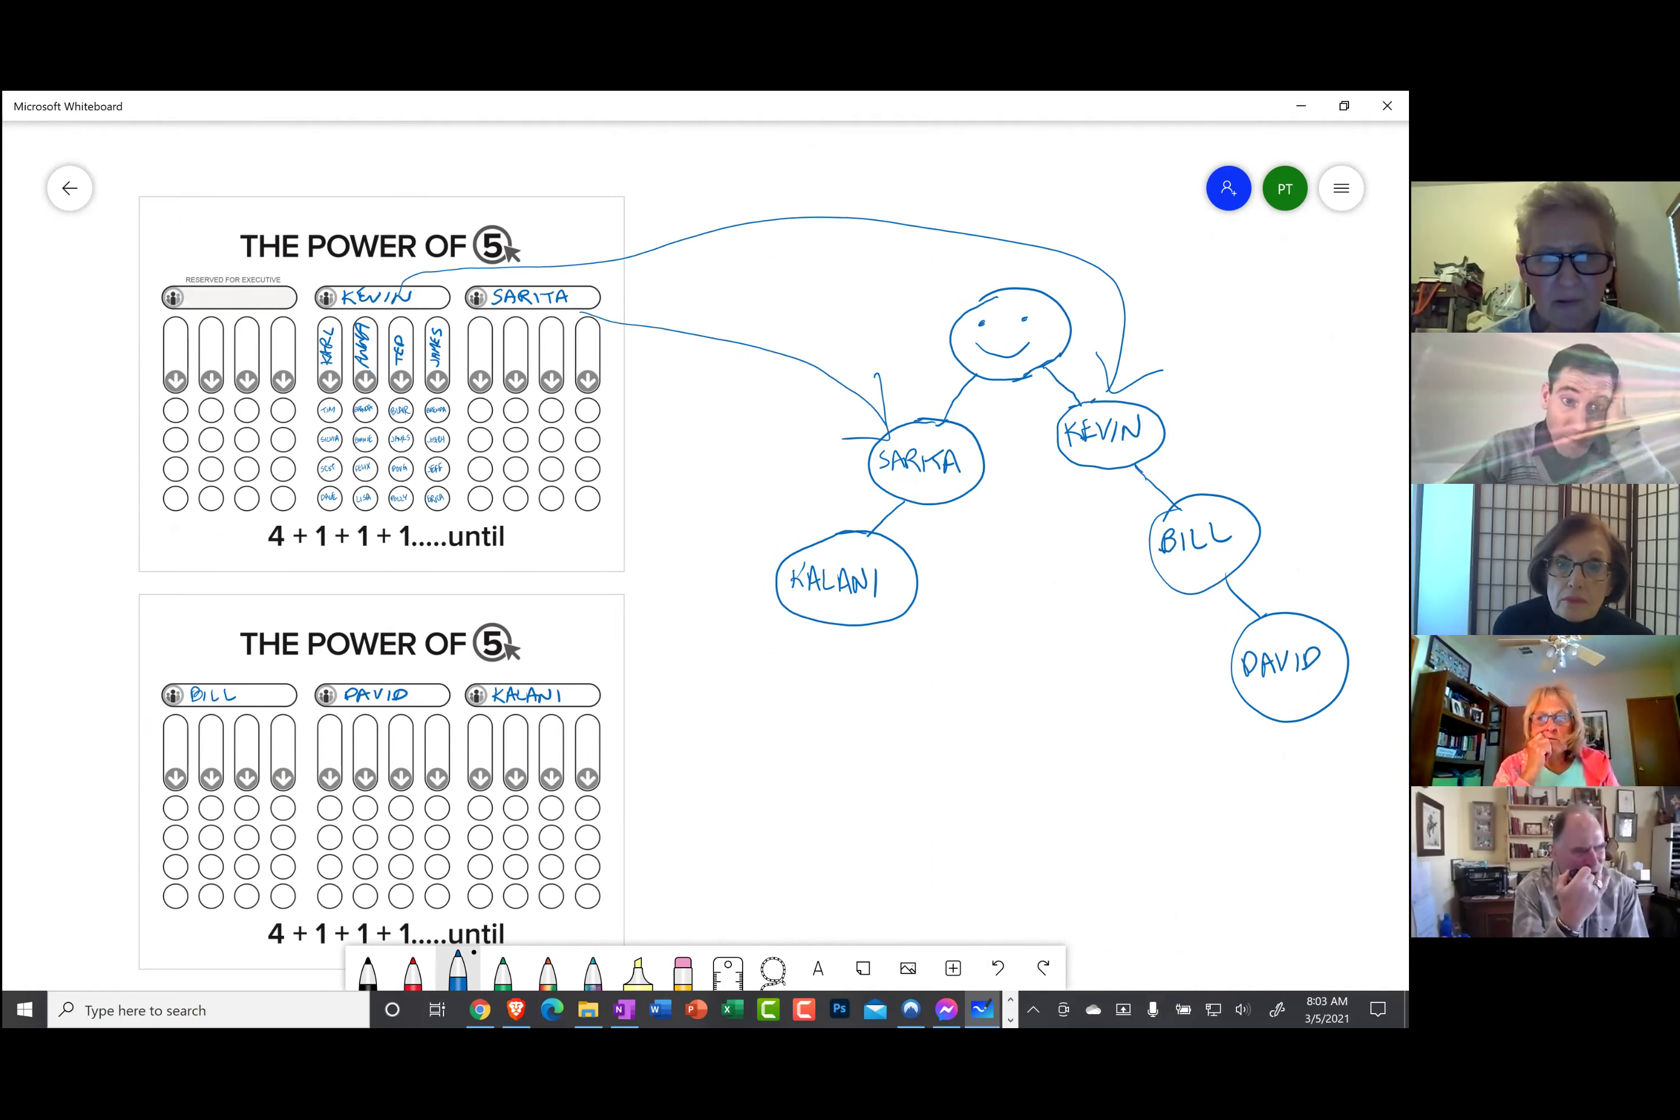
# Draw blue arrows from the lower sheet's three header names to their matching tree bubbles.
pyautogui.moveTo(275, 697)
pyautogui.mouseDown()
pyautogui.moveTo(409, 633)
pyautogui.moveTo(922, 752)
pyautogui.moveTo(1171, 570)
pyautogui.moveTo(1165, 634)
pyautogui.mouseUp()
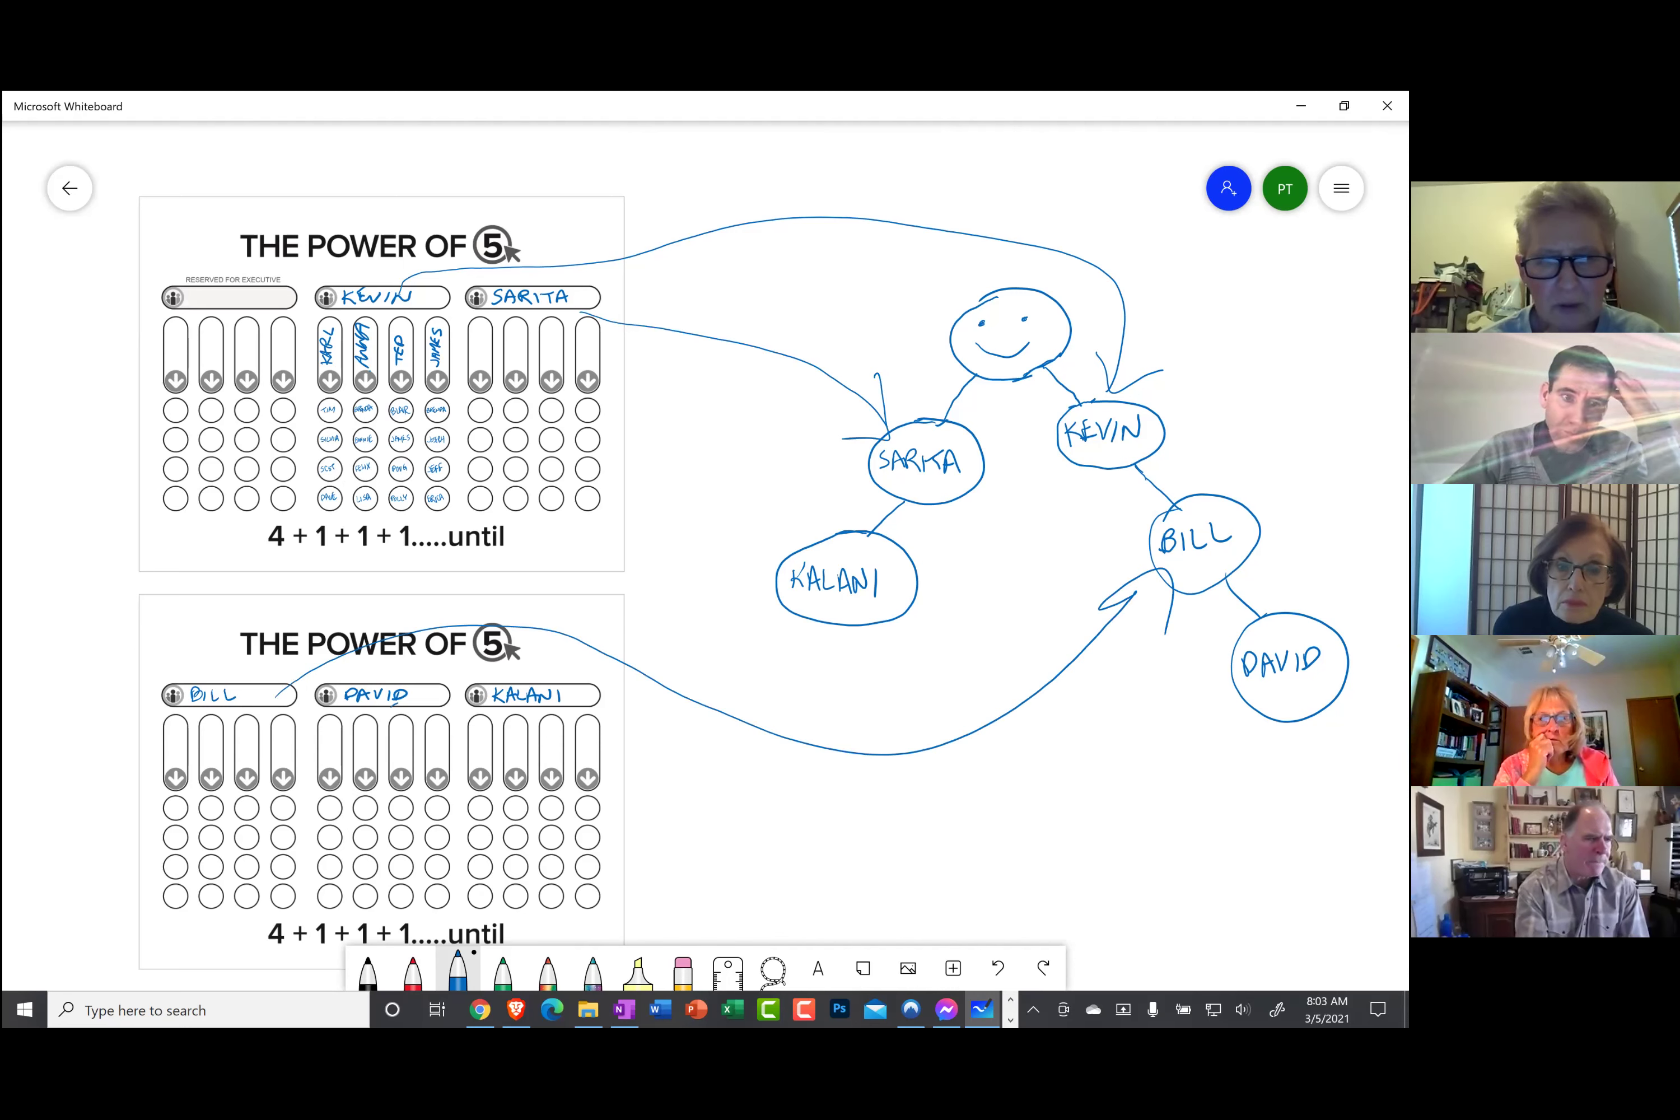
pyautogui.moveTo(399, 701)
pyautogui.mouseDown()
pyautogui.moveTo(969, 793)
pyautogui.moveTo(1208, 704)
pyautogui.moveTo(1222, 680)
pyautogui.mouseUp()
pyautogui.moveTo(1222, 681); pyautogui.dragTo(1205, 752)
pyautogui.moveTo(560, 694)
pyautogui.mouseDown()
pyautogui.moveTo(618, 612)
pyautogui.moveTo(704, 545)
pyautogui.moveTo(775, 552)
pyautogui.mouseUp()
pyautogui.moveTo(752, 518); pyautogui.dragTo(735, 608)
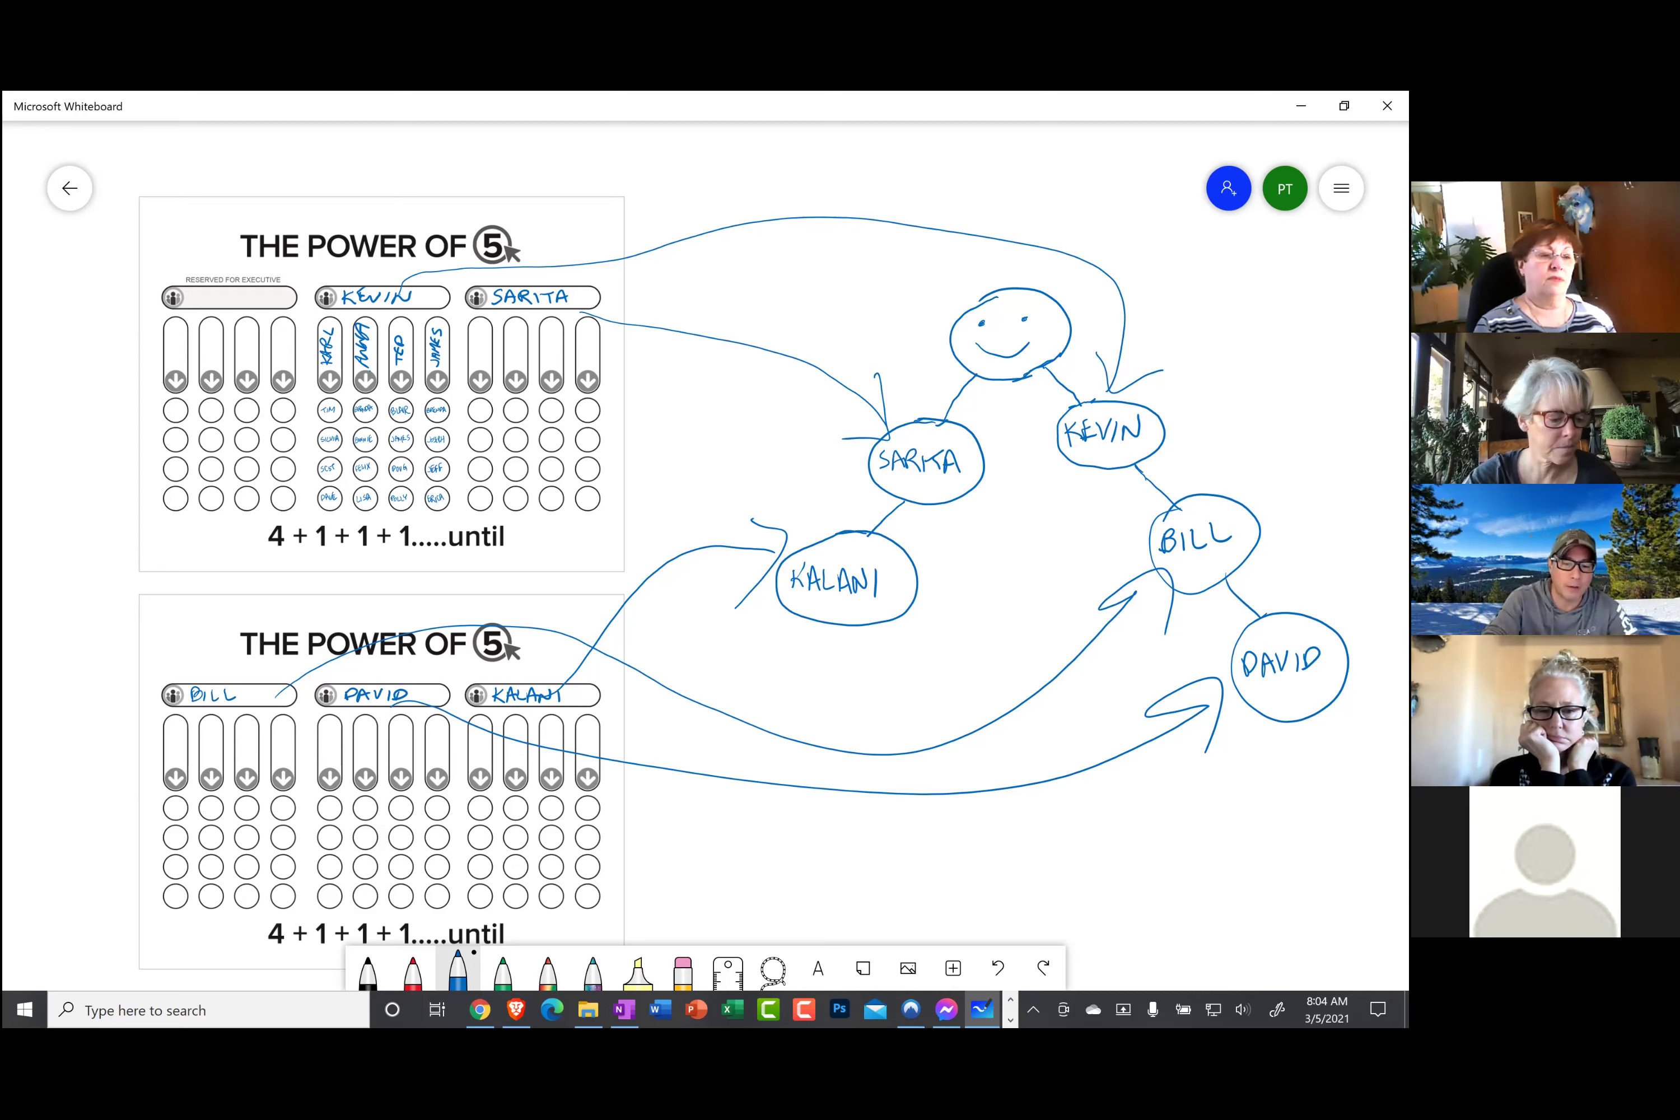
pyautogui.scroll(-1, 745, 571)
pyautogui.scroll(-3, 723, 550)
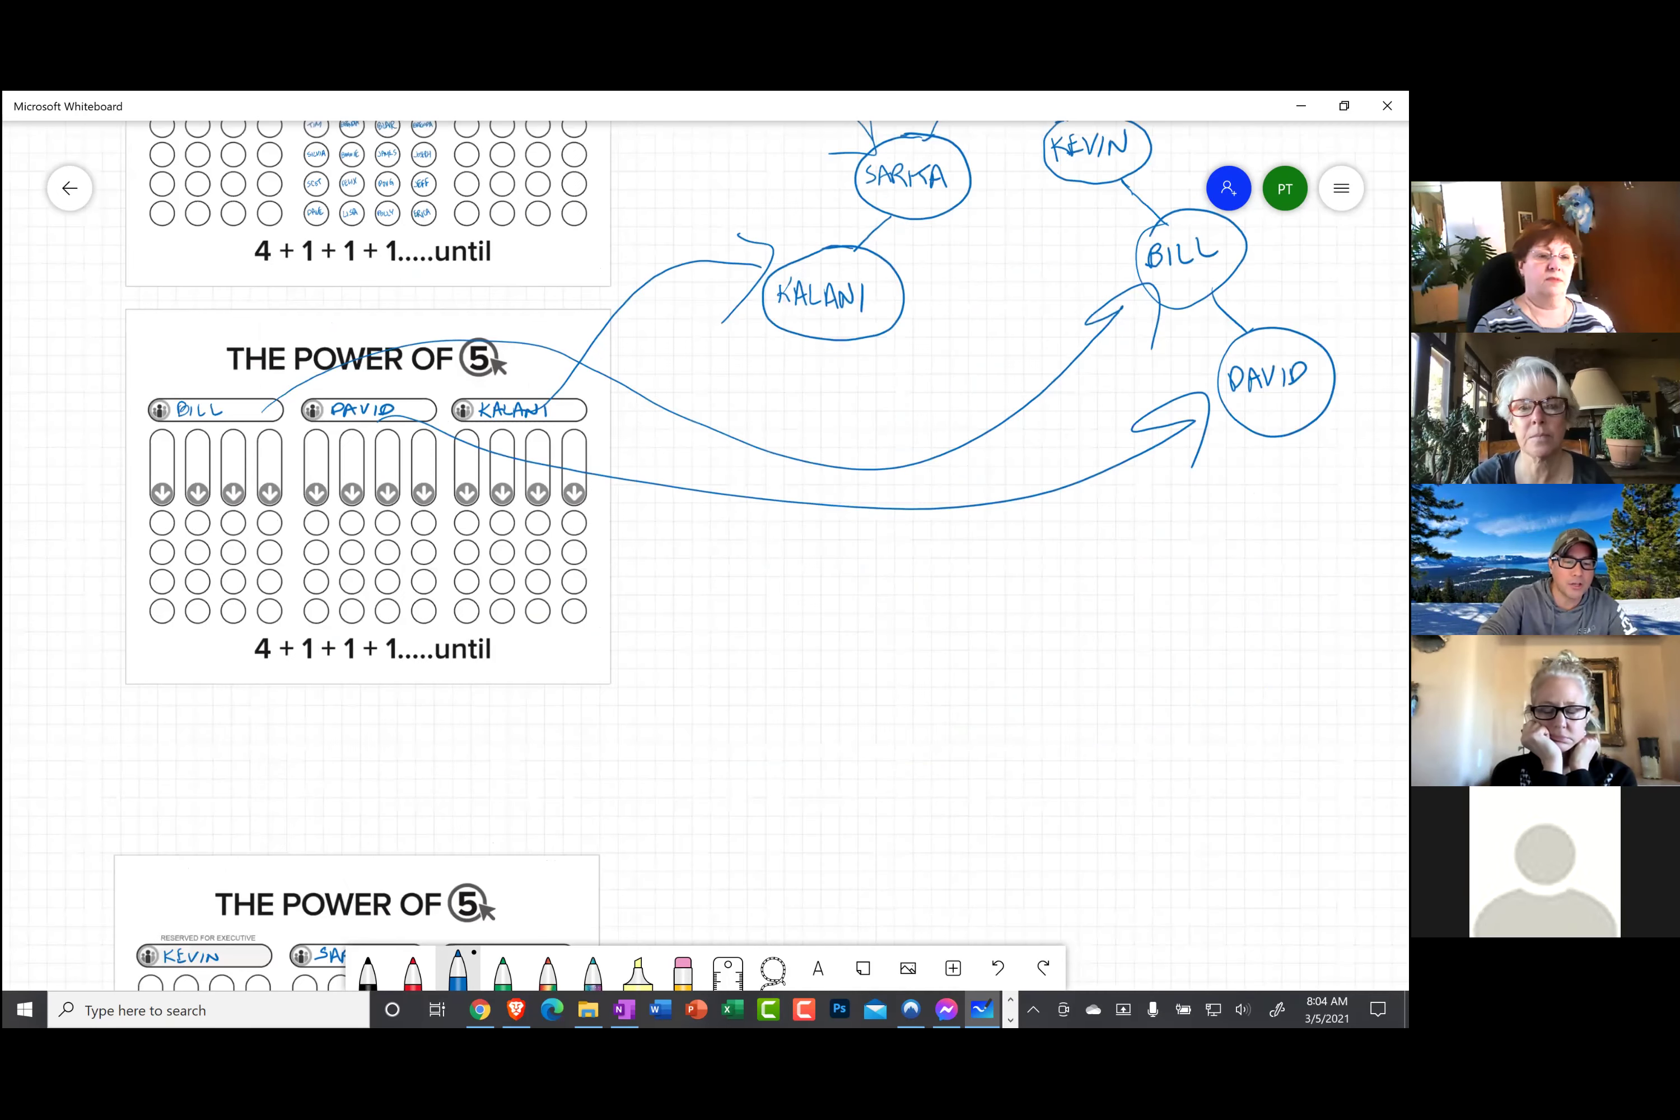
pyautogui.scroll(-2, 723, 549)
pyautogui.scroll(-4, 723, 550)
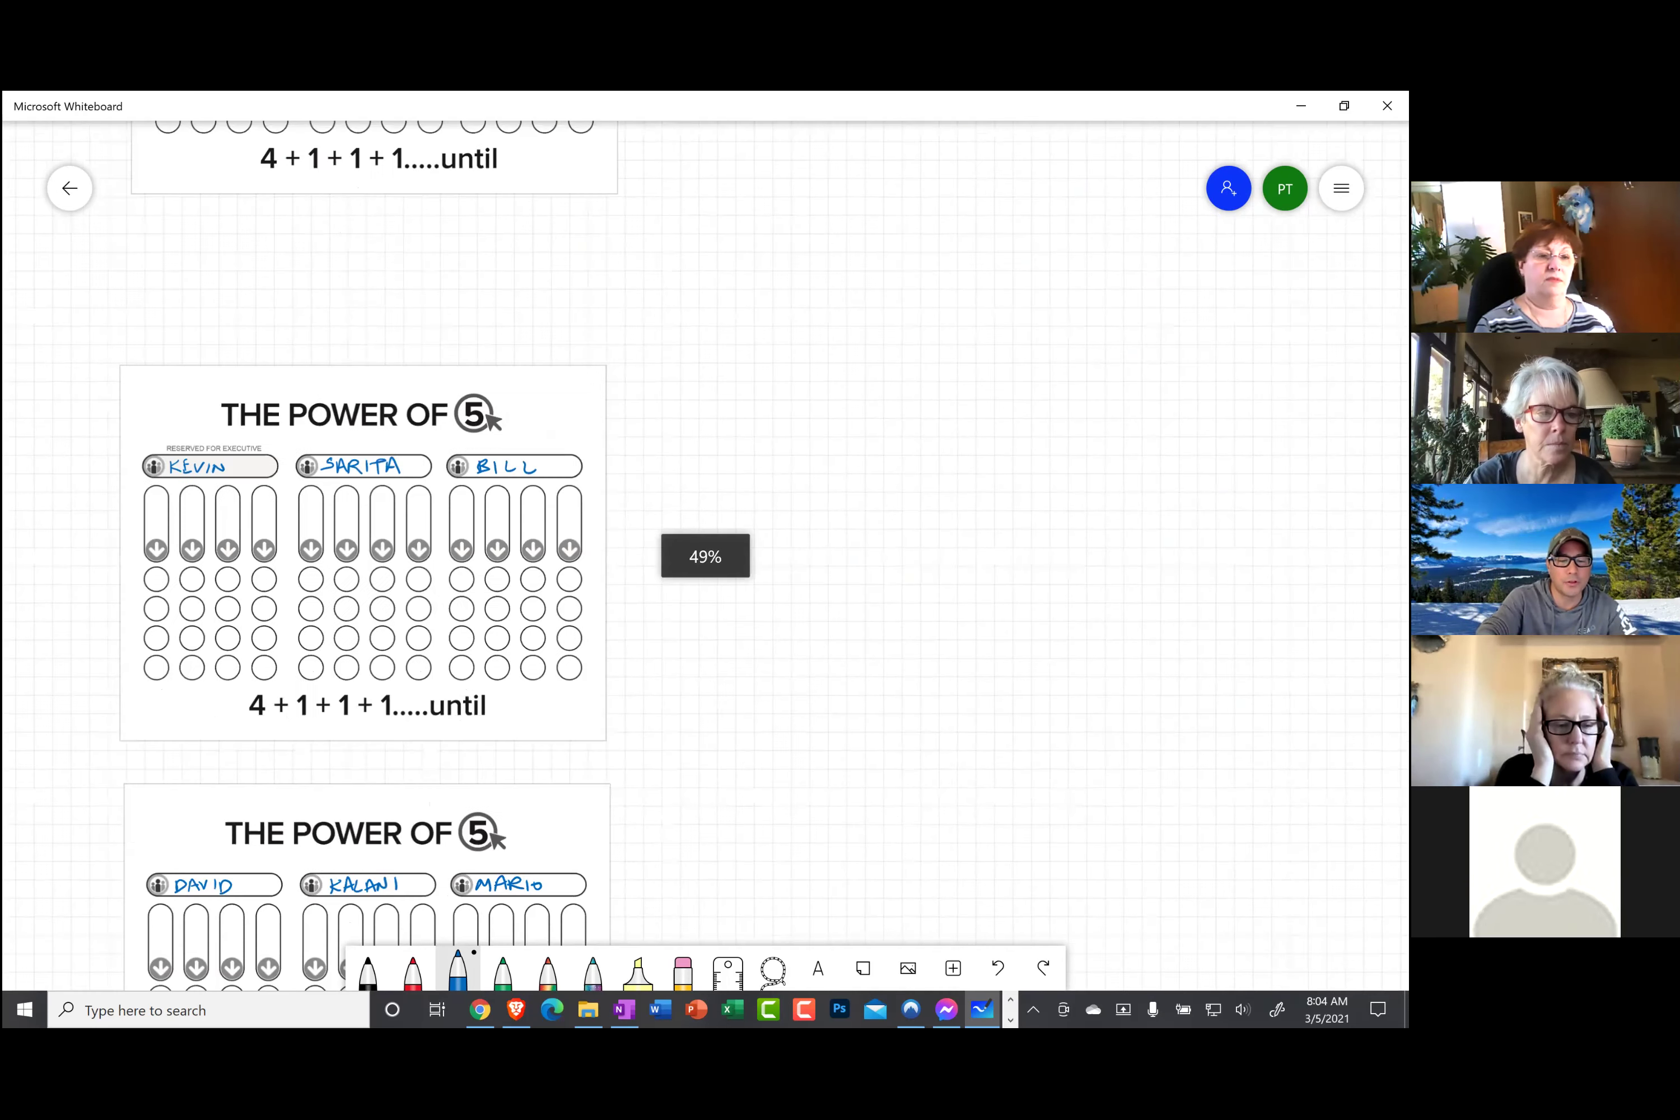
pyautogui.scroll(-2, 723, 549)
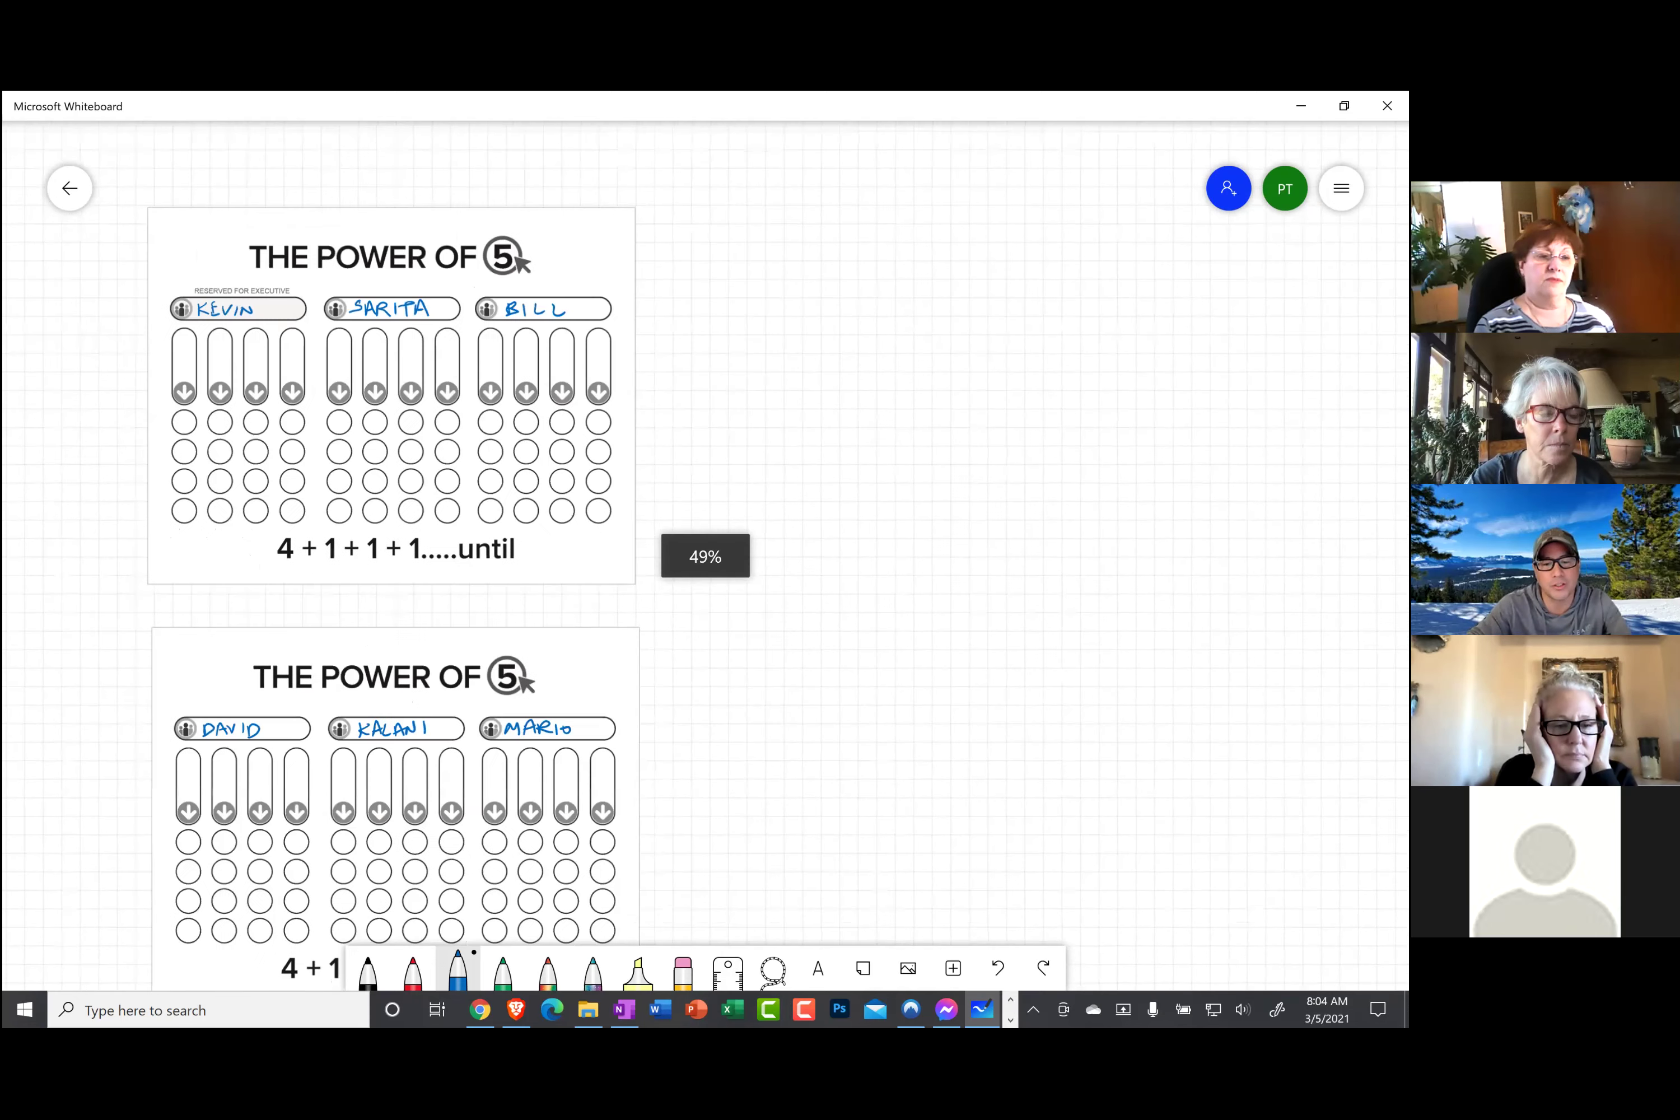
pyautogui.scroll(5, 705, 556)
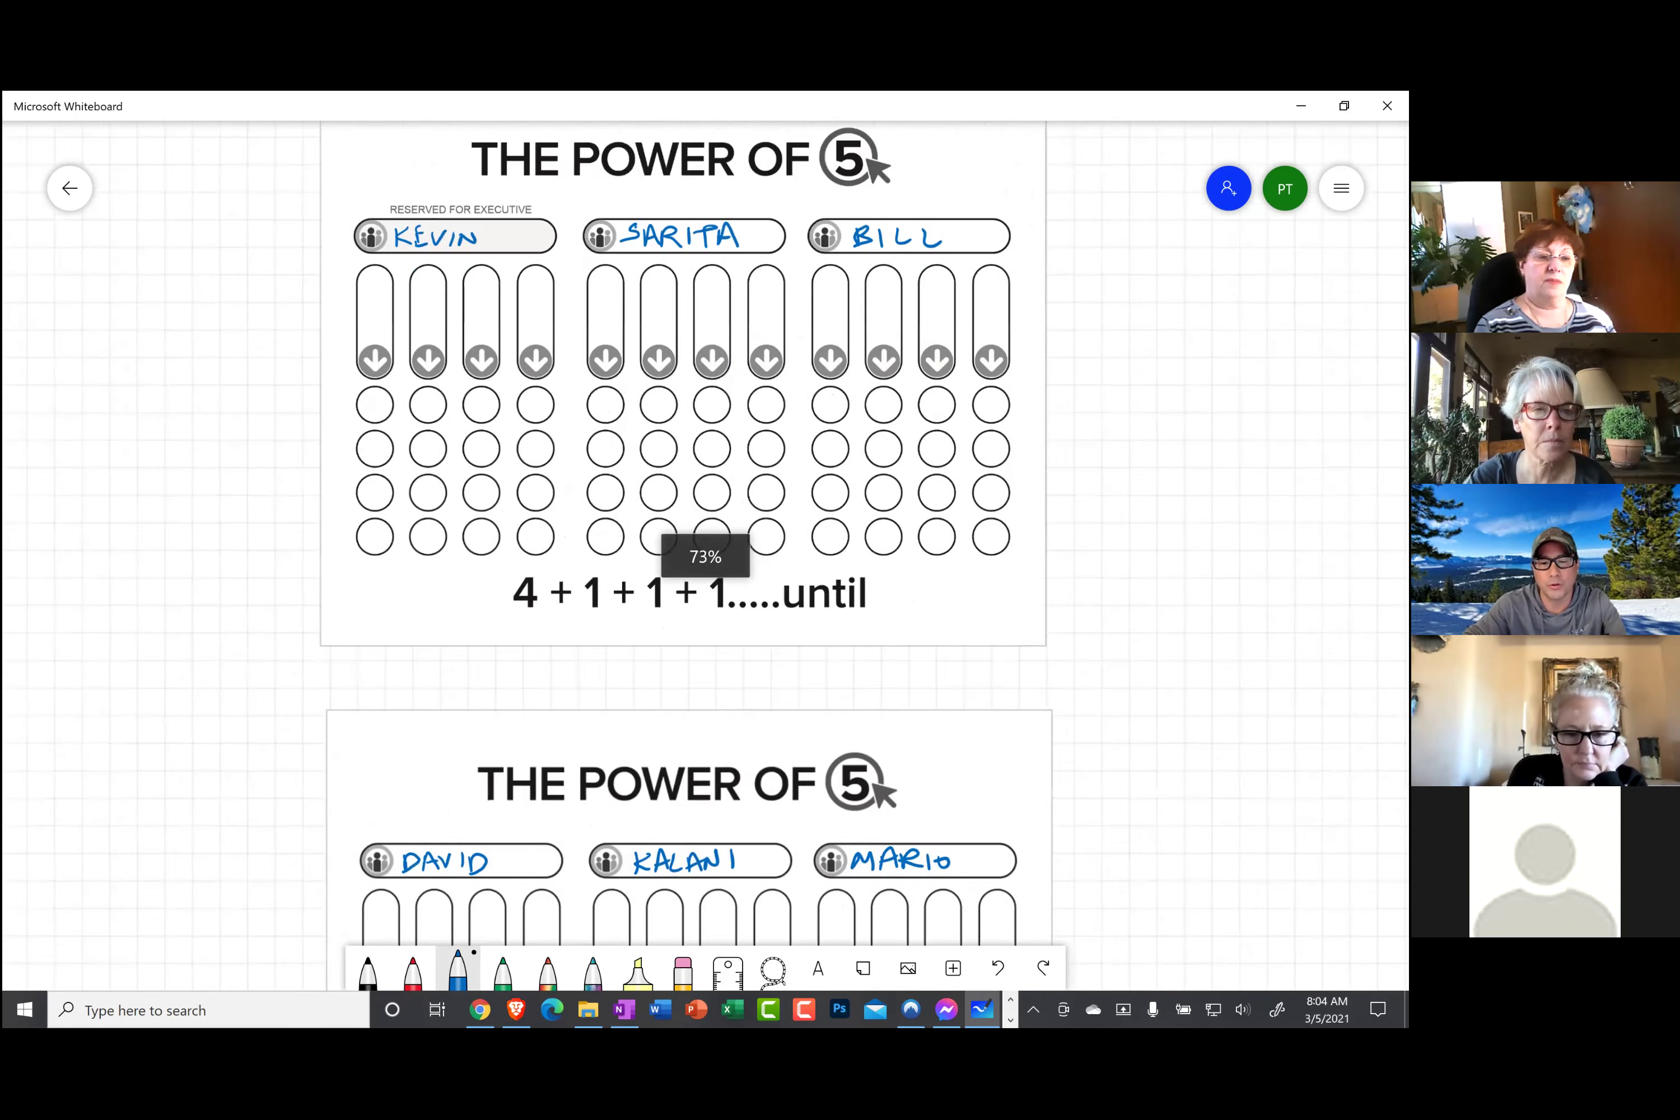
pyautogui.scroll(-1, 705, 557)
pyautogui.scroll(2, 705, 556)
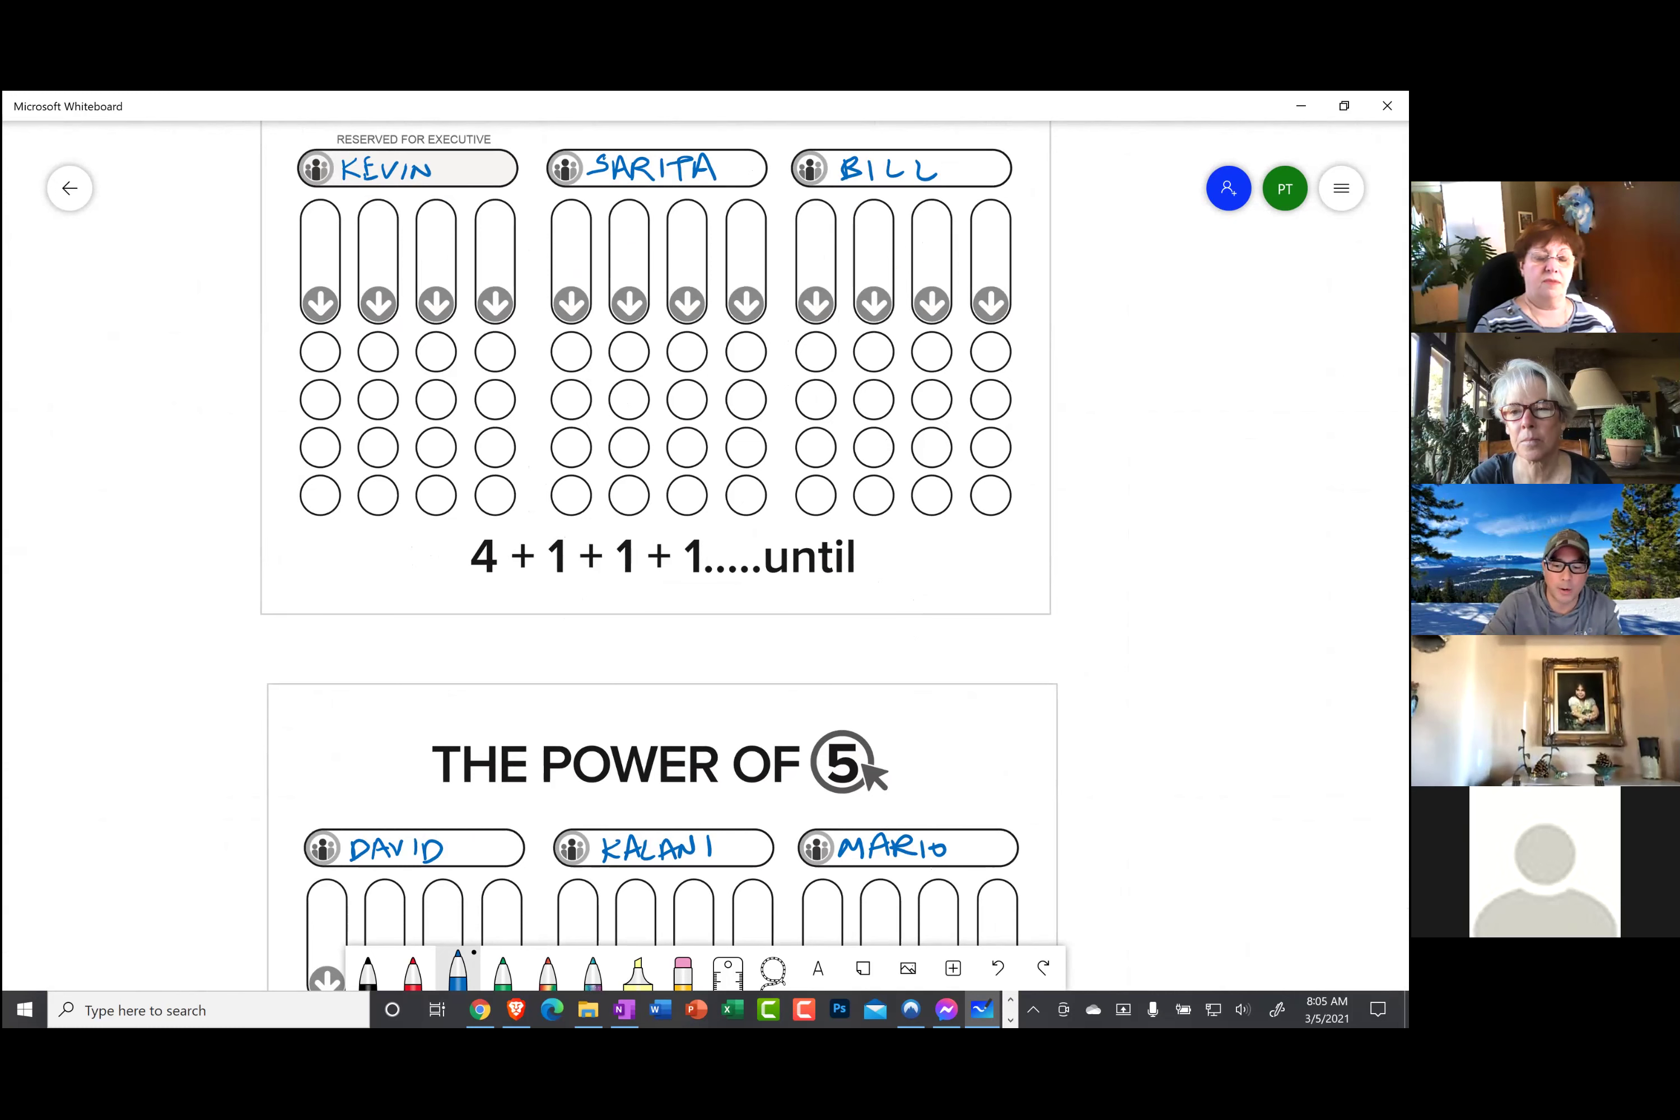
# Erase the handwritten MARIO from the third name field on the DAVID and KALANI sheet.
pyautogui.moveTo(842, 846)
pyautogui.mouseDown()
pyautogui.moveTo(964, 822)
pyautogui.moveTo(969, 849)
pyautogui.mouseUp()
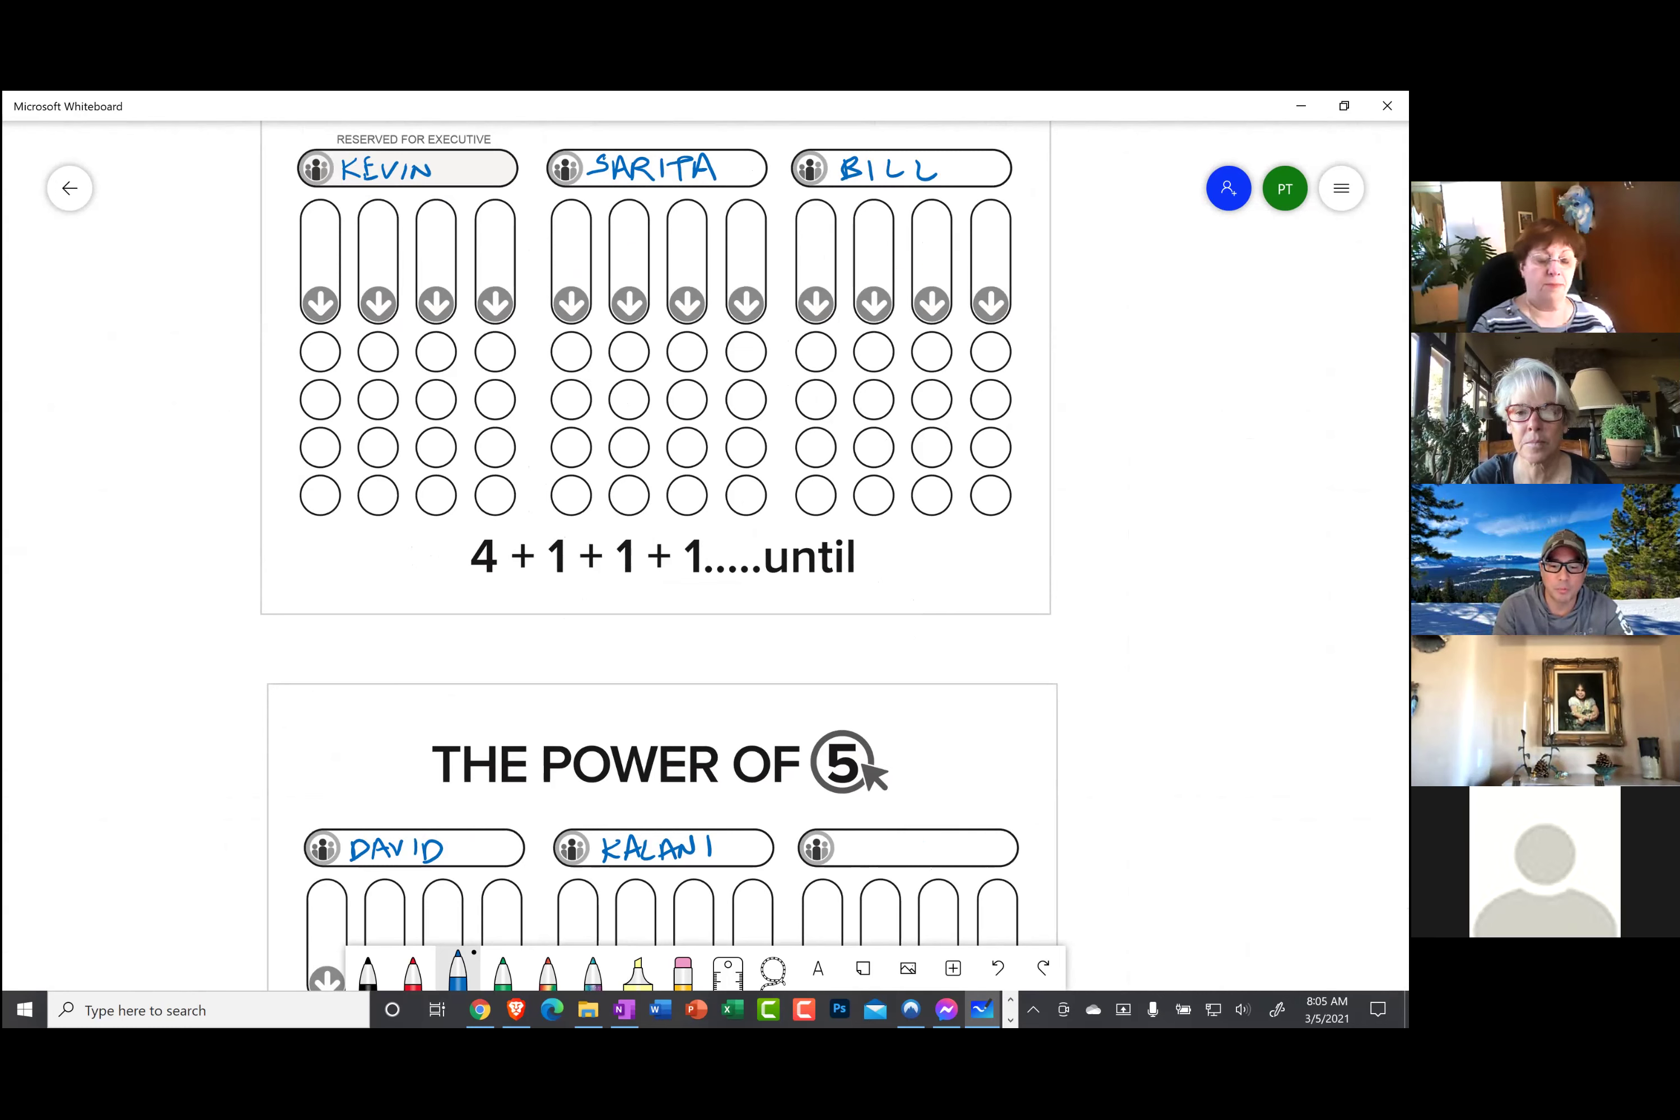
pyautogui.scroll(5, 705, 557)
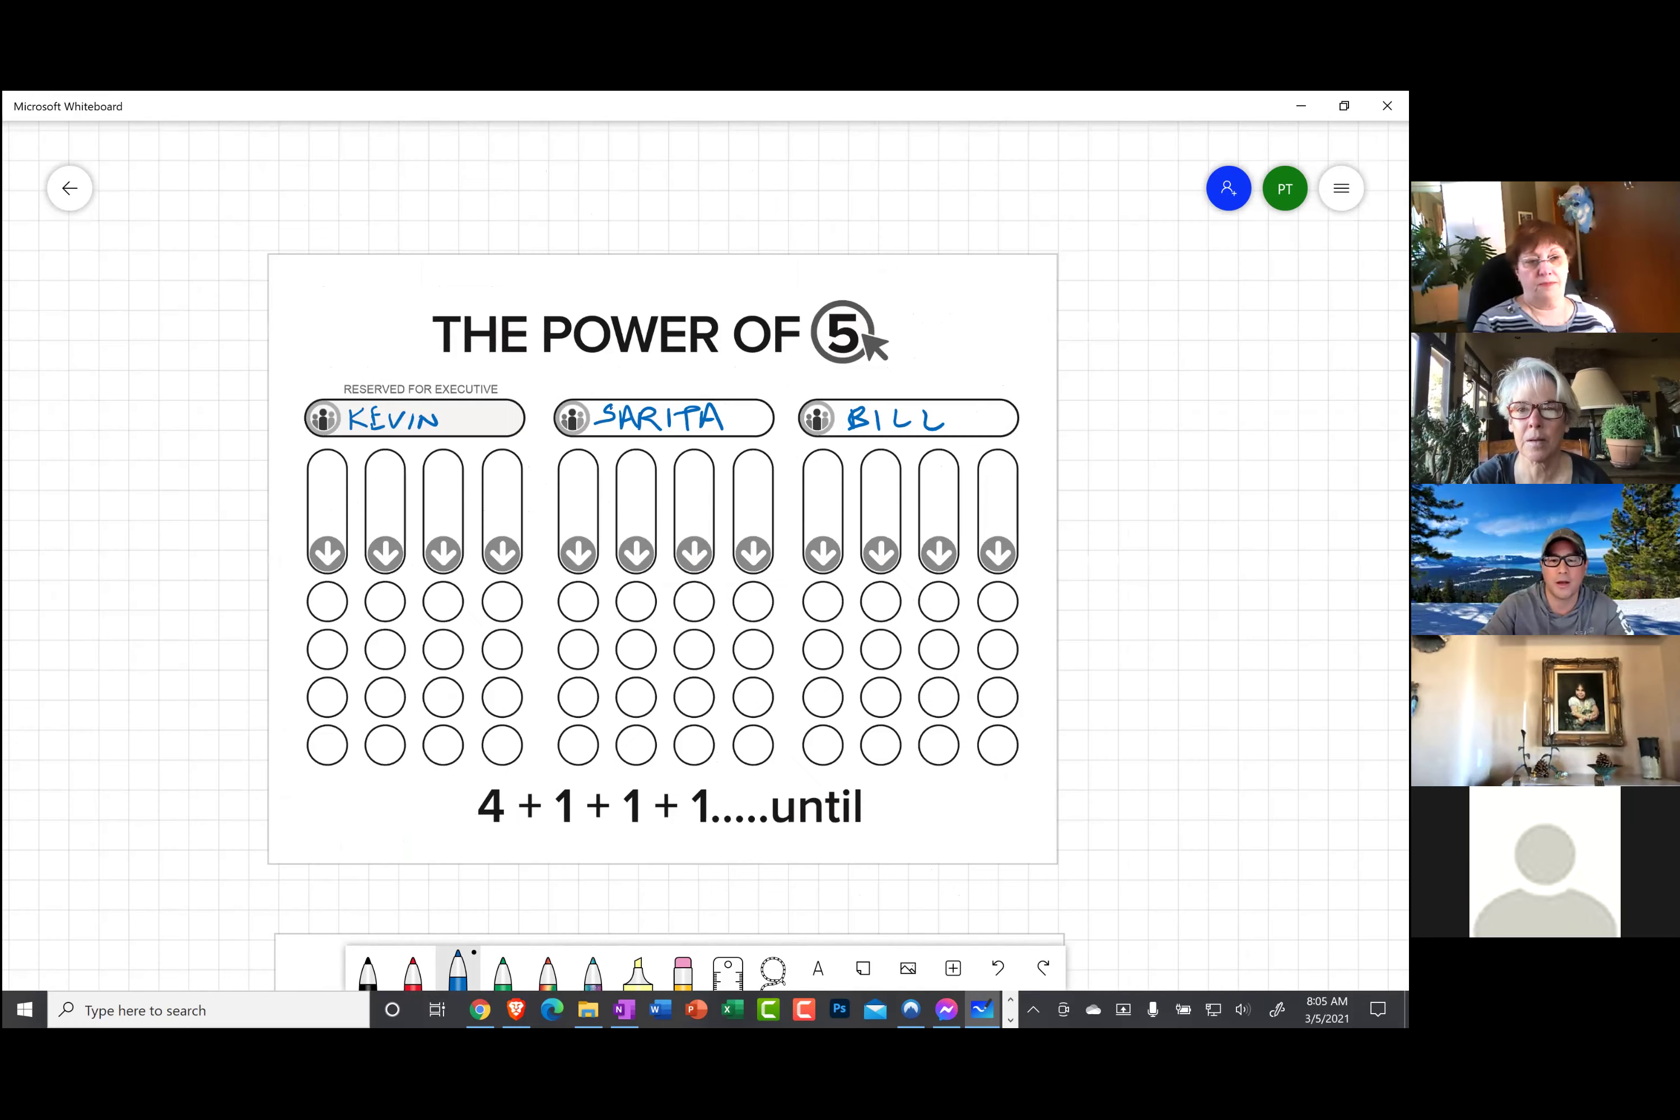
pyautogui.scroll(5, 705, 557)
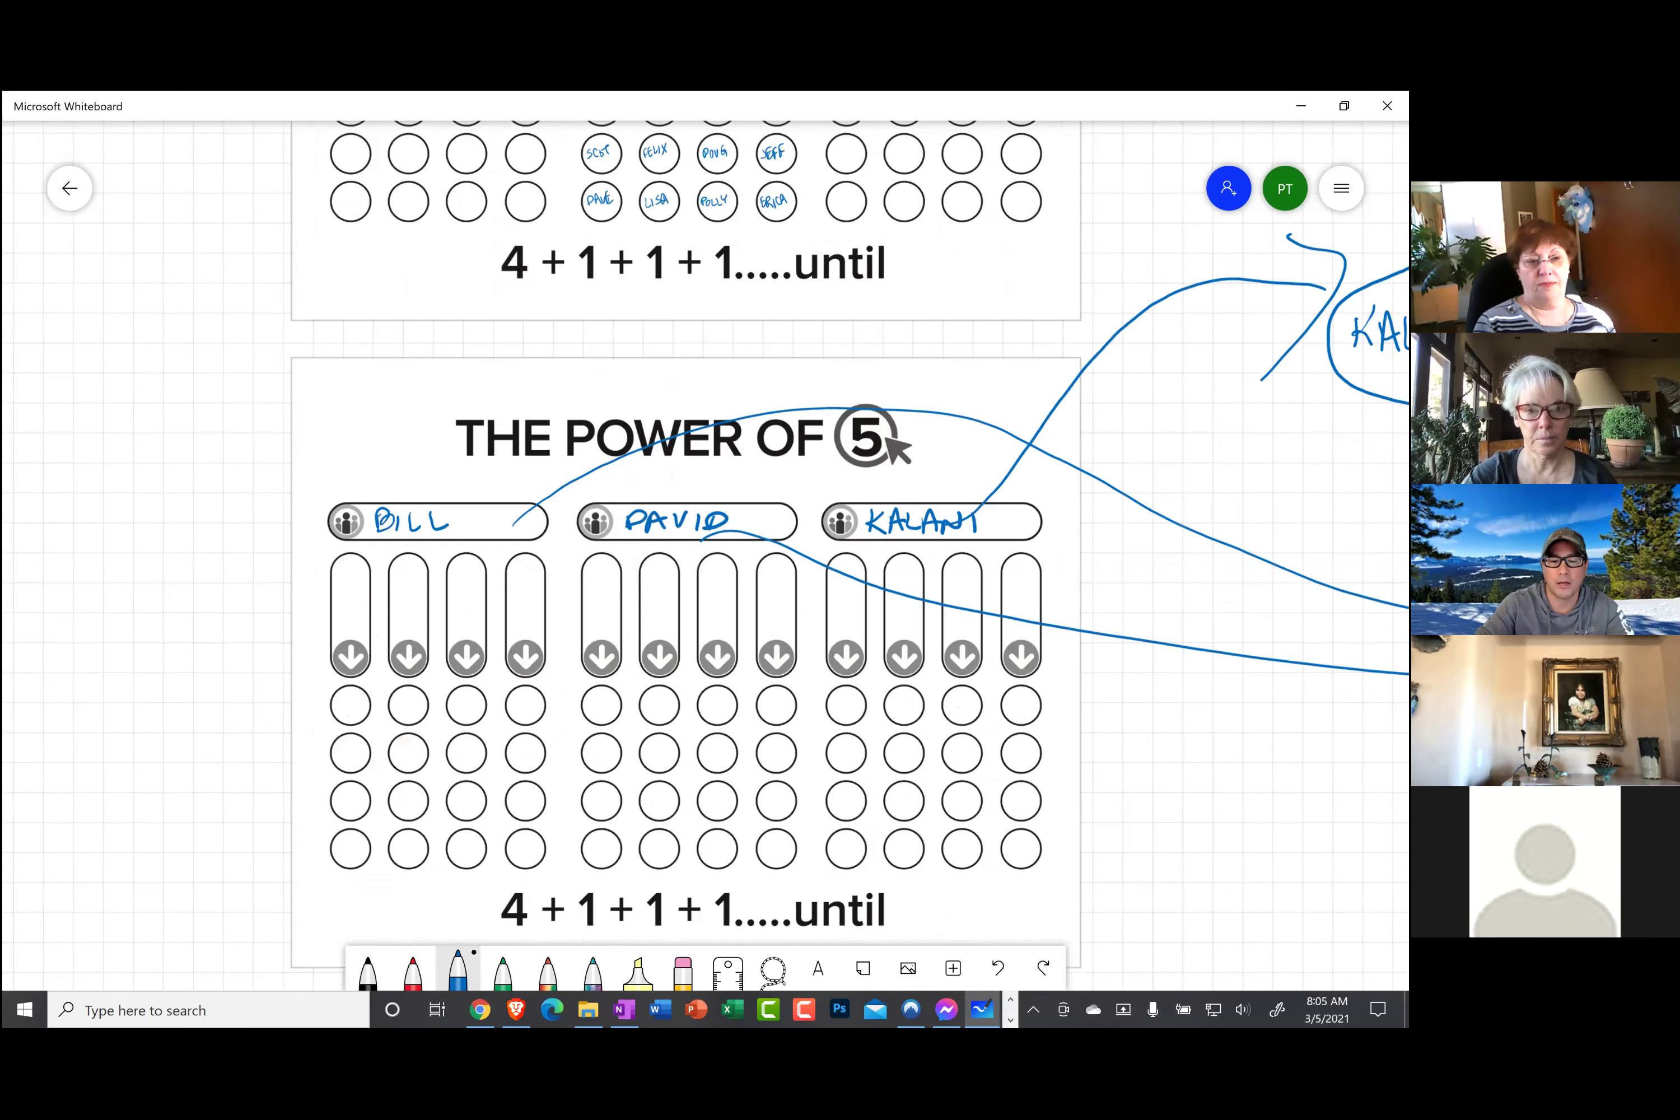
pyautogui.scroll(-10, 705, 557)
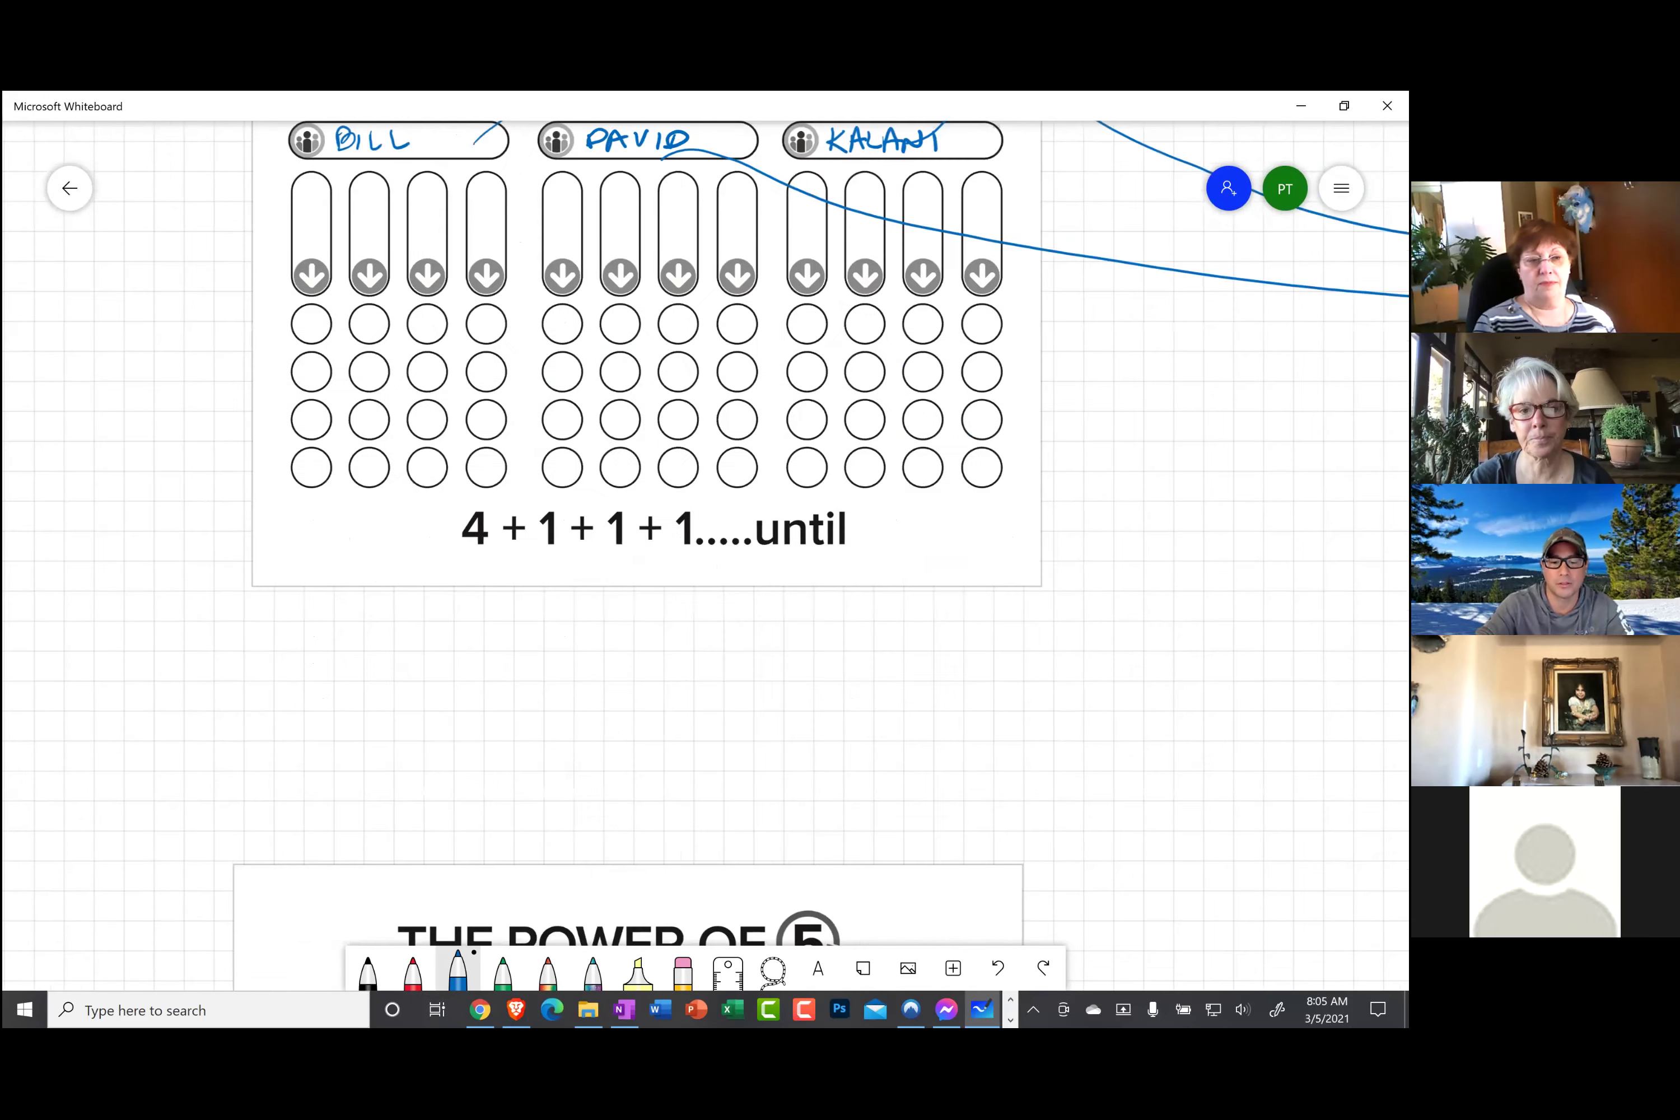
pyautogui.scroll(-5, 705, 556)
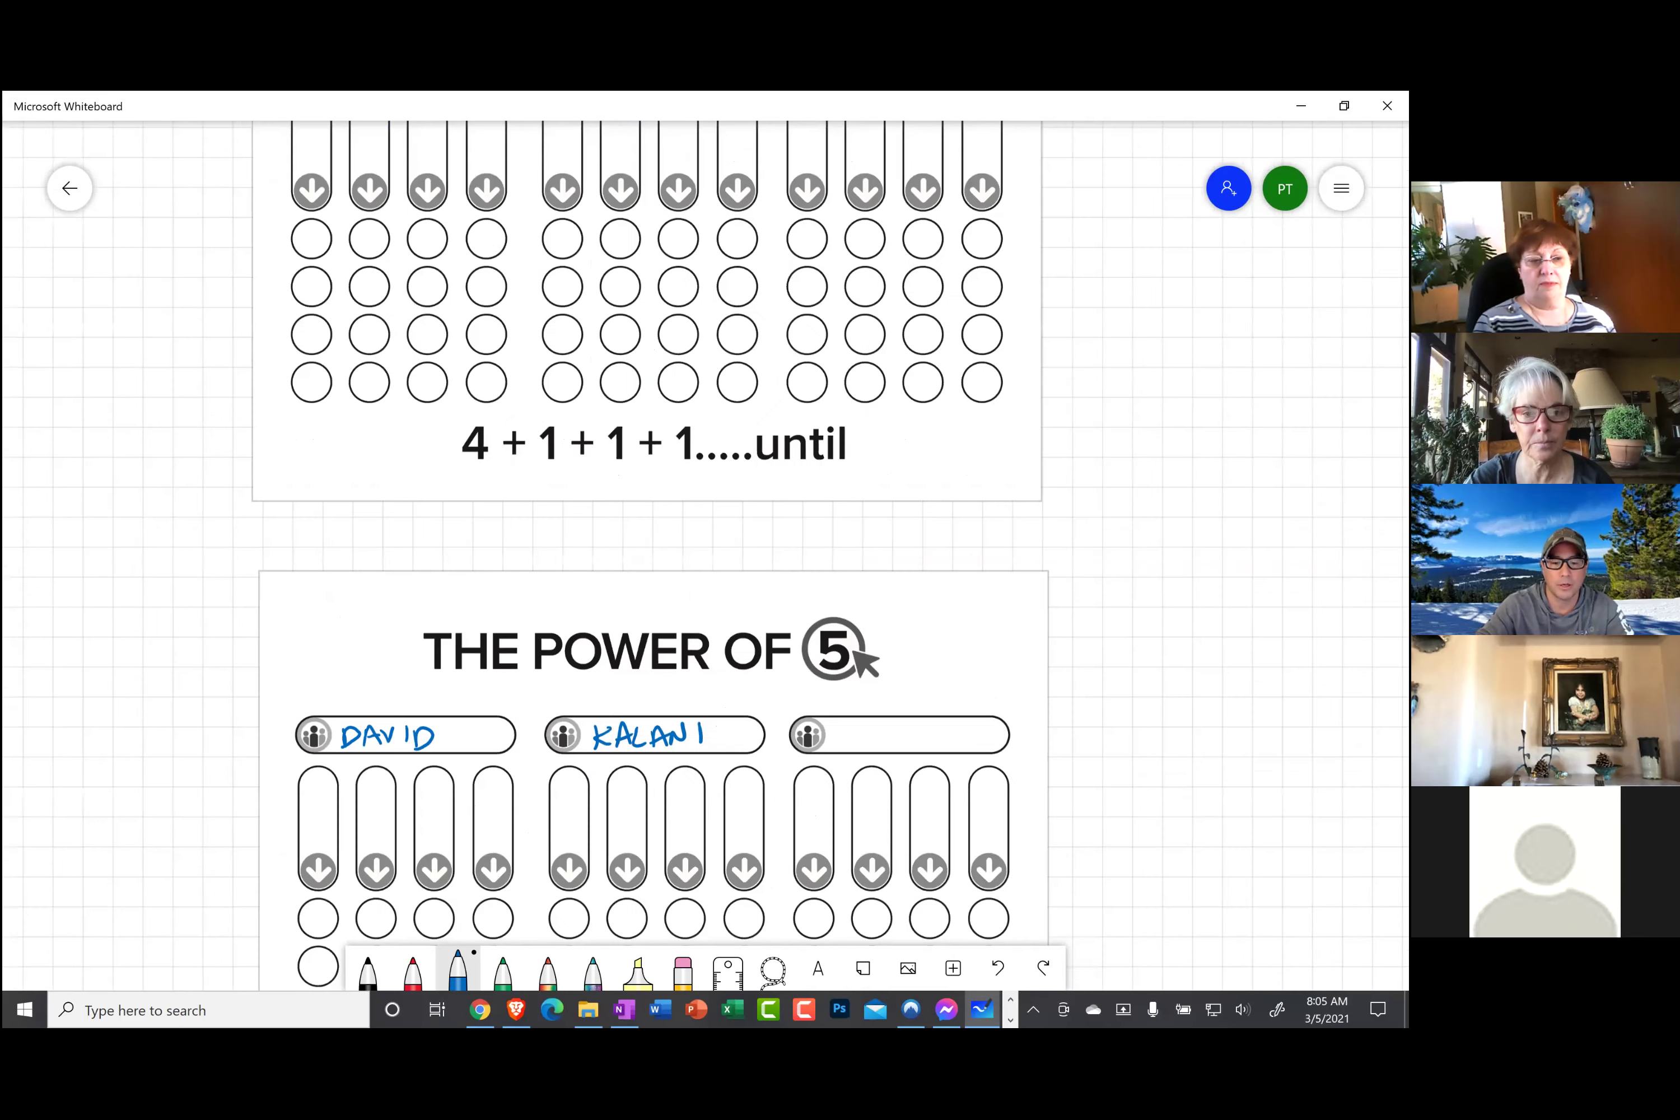
pyautogui.scroll(-3, 705, 556)
pyautogui.scroll(3, 705, 556)
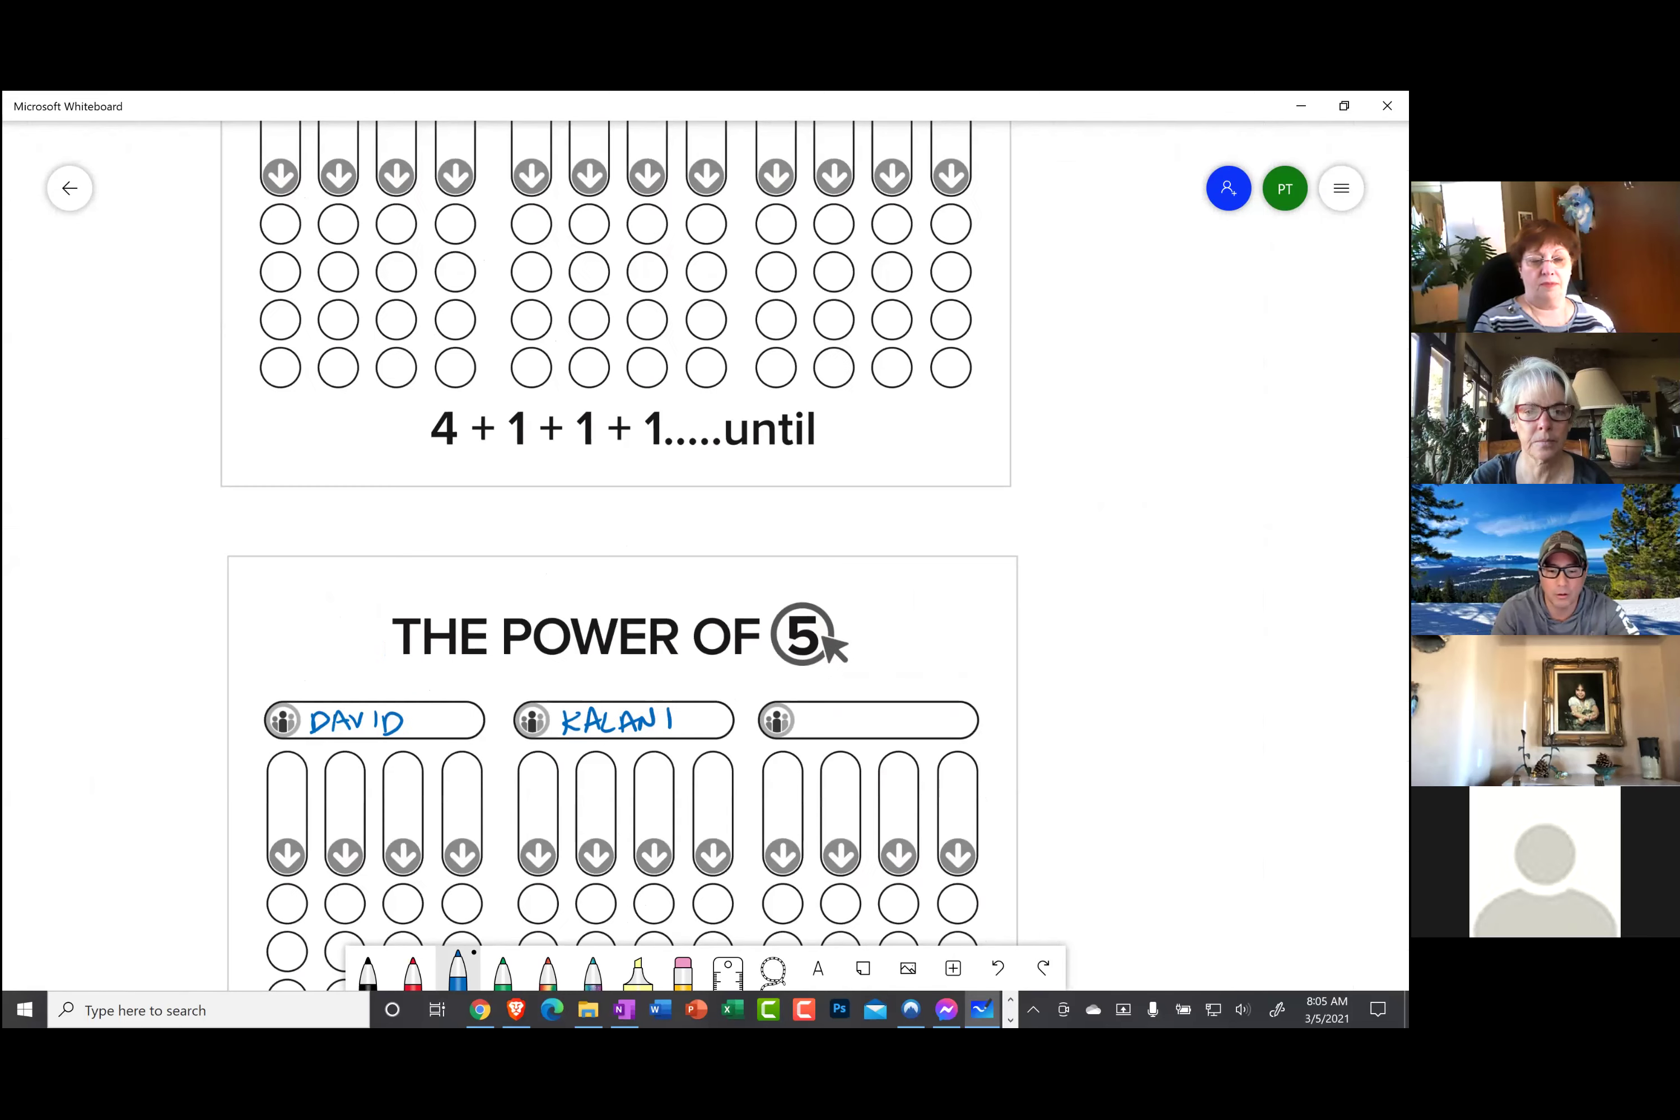
# Rewrite MARIO in the third name field with the blue pen, then erase it again.
pyautogui.moveTo(806, 735)
pyautogui.mouseDown()
pyautogui.moveTo(808, 714)
pyautogui.moveTo(822, 737)
pyautogui.moveTo(864, 708)
pyautogui.moveTo(877, 737)
pyautogui.mouseUp()
pyautogui.moveTo(880, 710); pyautogui.dragTo(880, 739)
pyautogui.moveTo(894, 711)
pyautogui.mouseDown()
pyautogui.moveTo(889, 728)
pyautogui.moveTo(904, 712)
pyautogui.mouseUp()
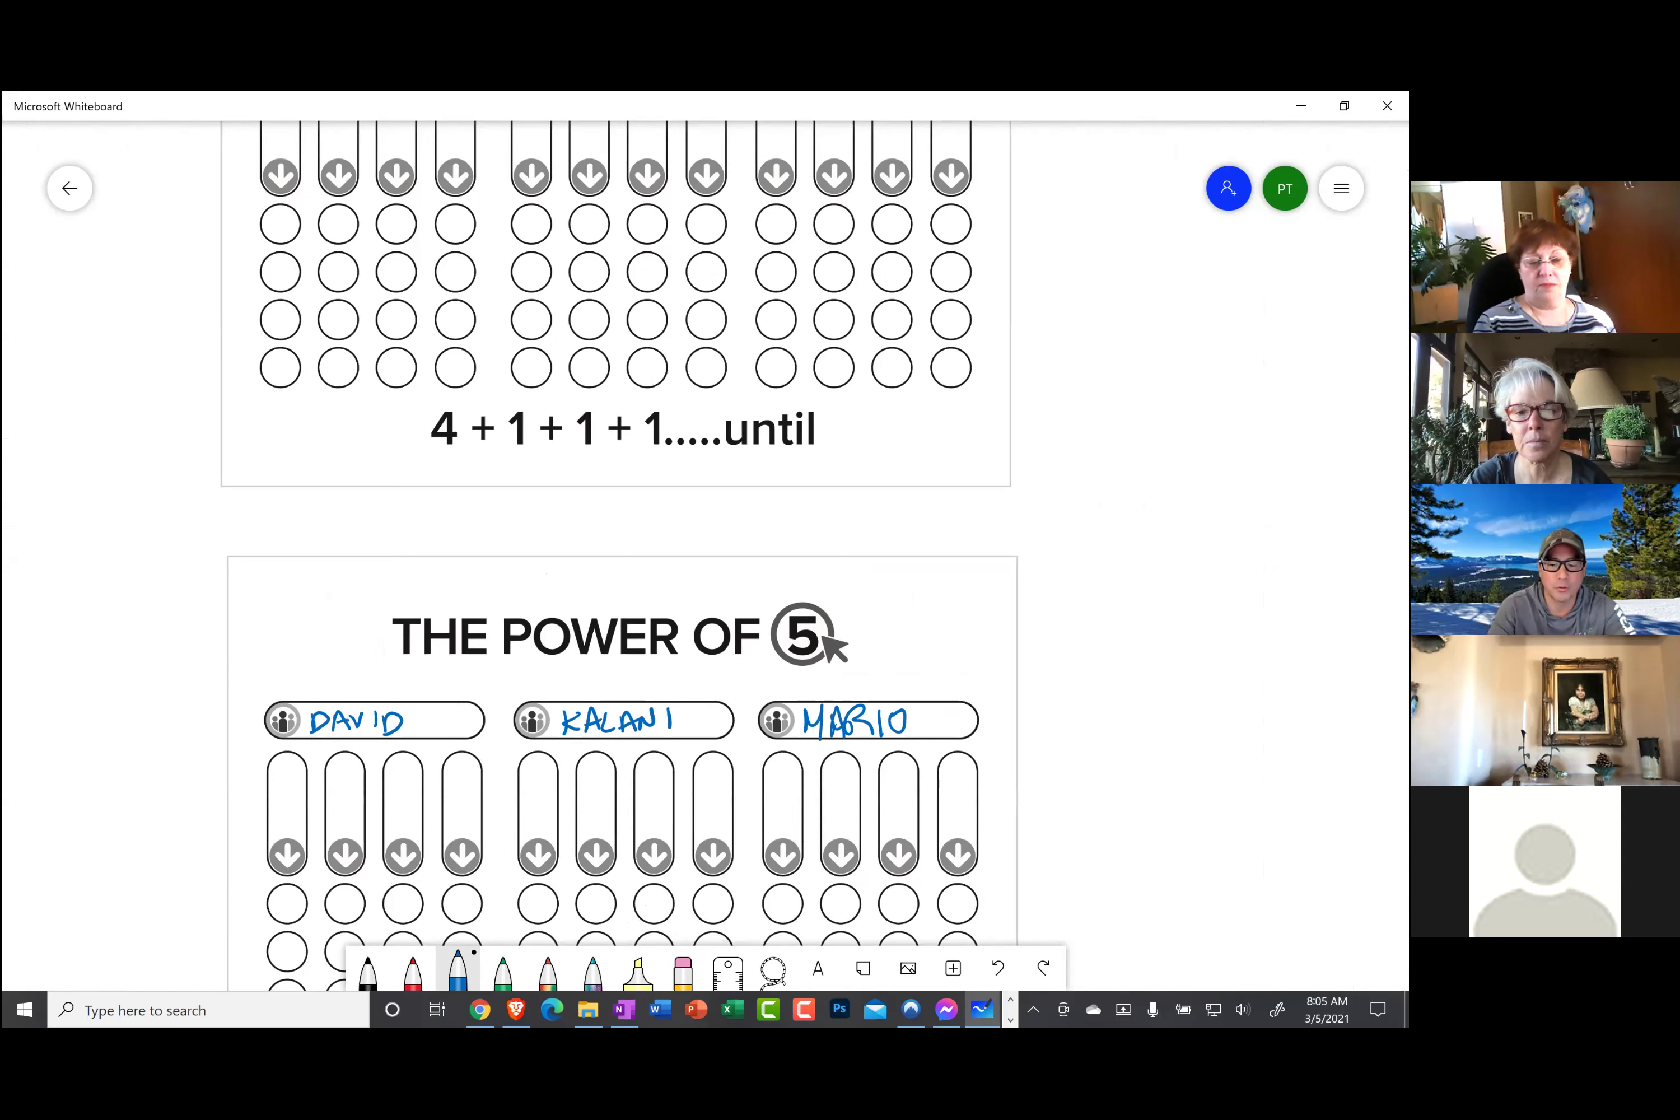
pyautogui.moveTo(795, 733)
pyautogui.mouseDown()
pyautogui.moveTo(835, 719)
pyautogui.moveTo(871, 752)
pyautogui.mouseUp()
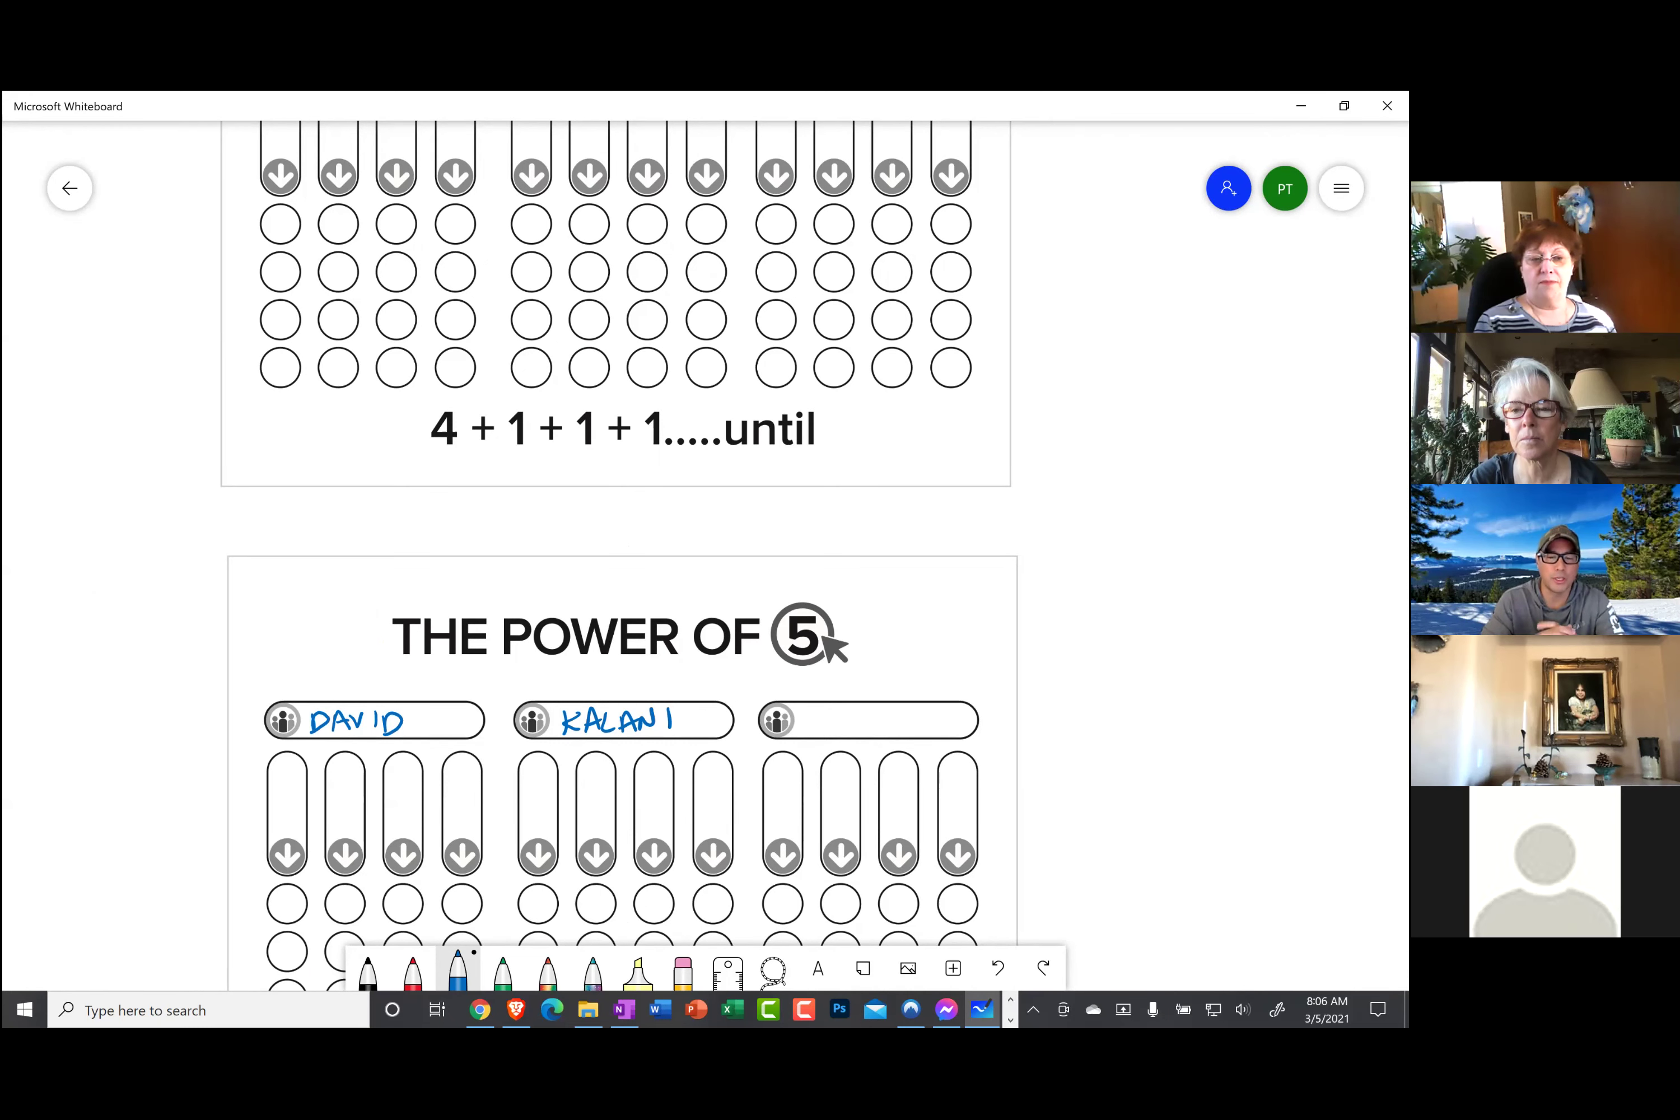
pyautogui.scroll(4, 705, 557)
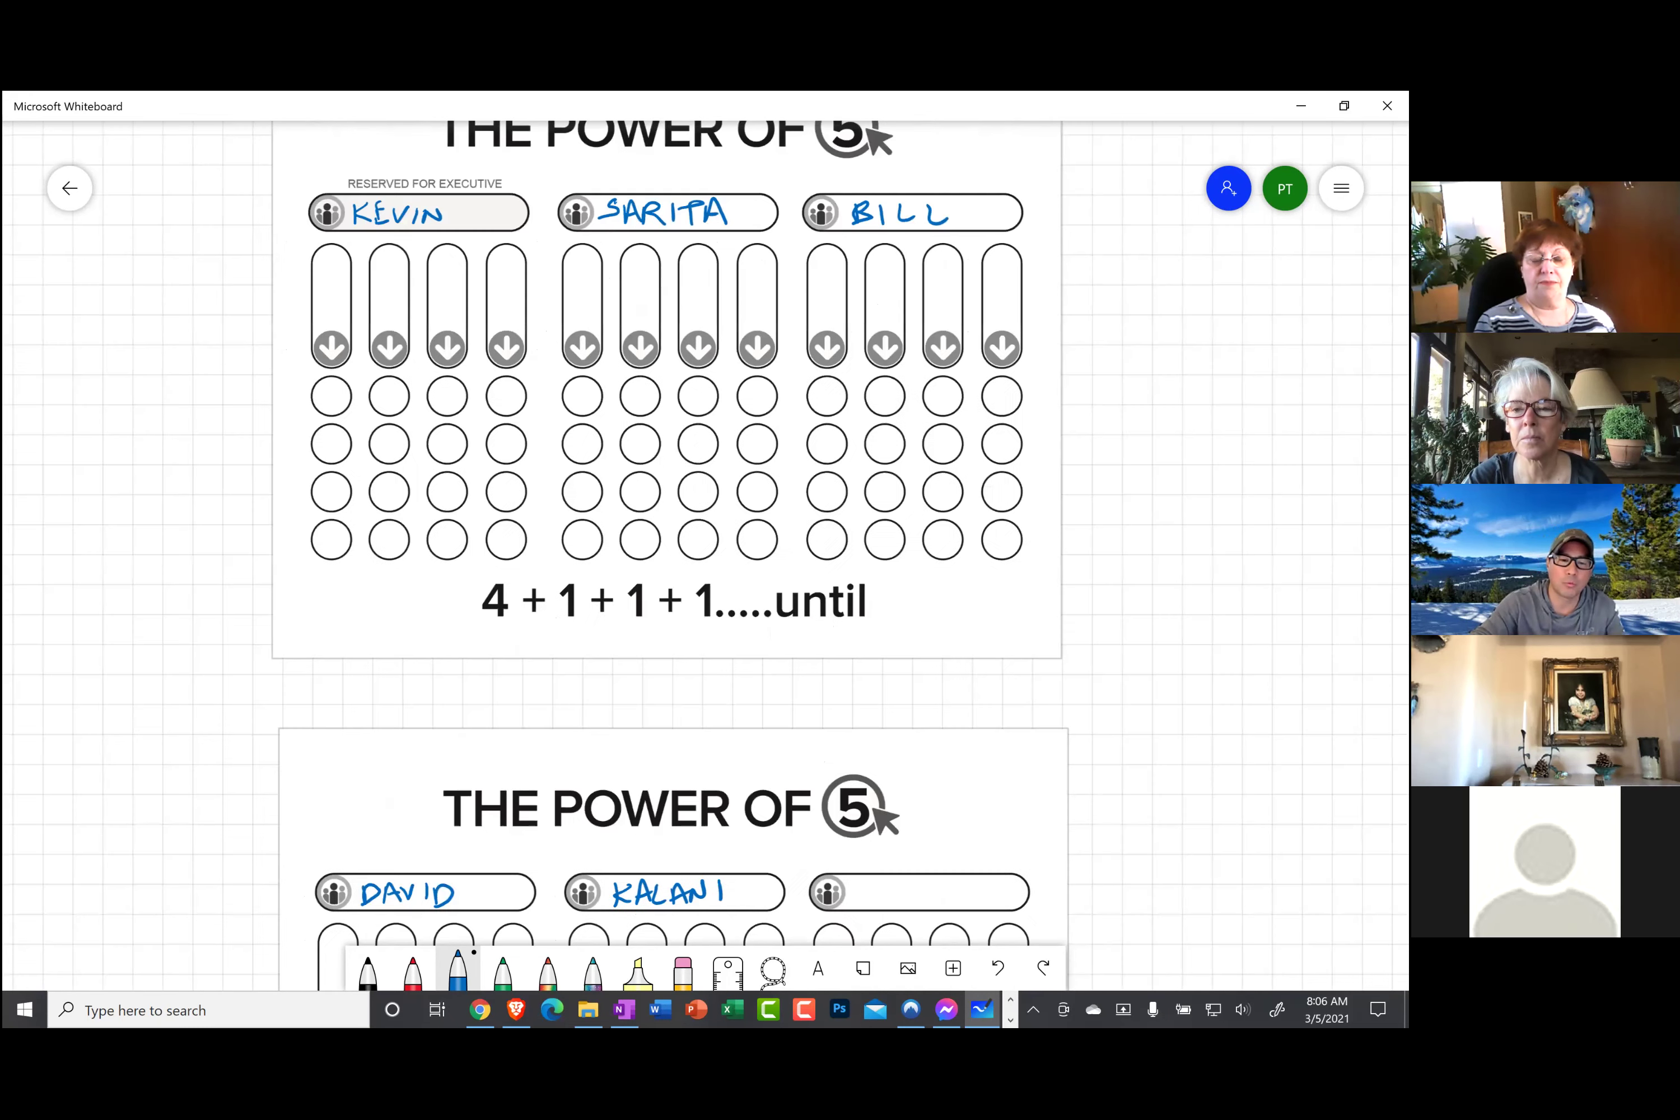
pyautogui.moveTo(678, 593); pyautogui.dragTo(651, 585)
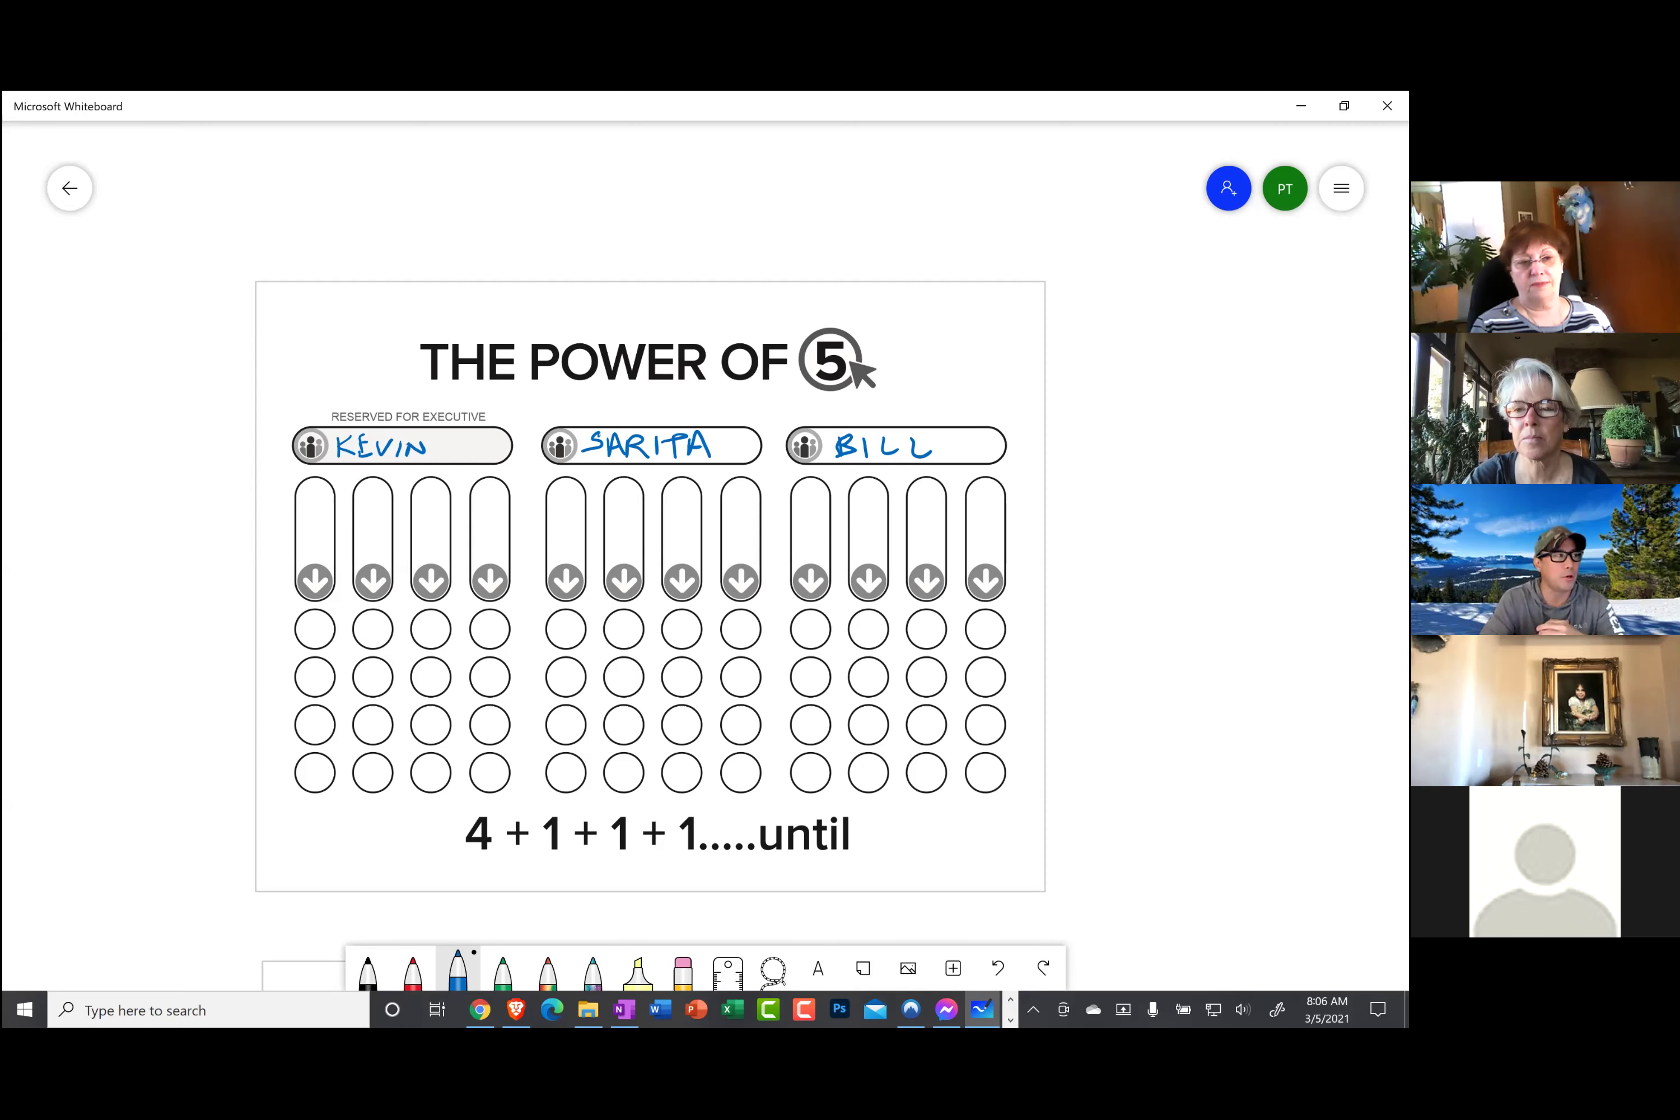
# Zoom the canvas to frame both tracking sheets together with the arrow-linked bubble tree.
pyautogui.scroll(-2, 622, 650)
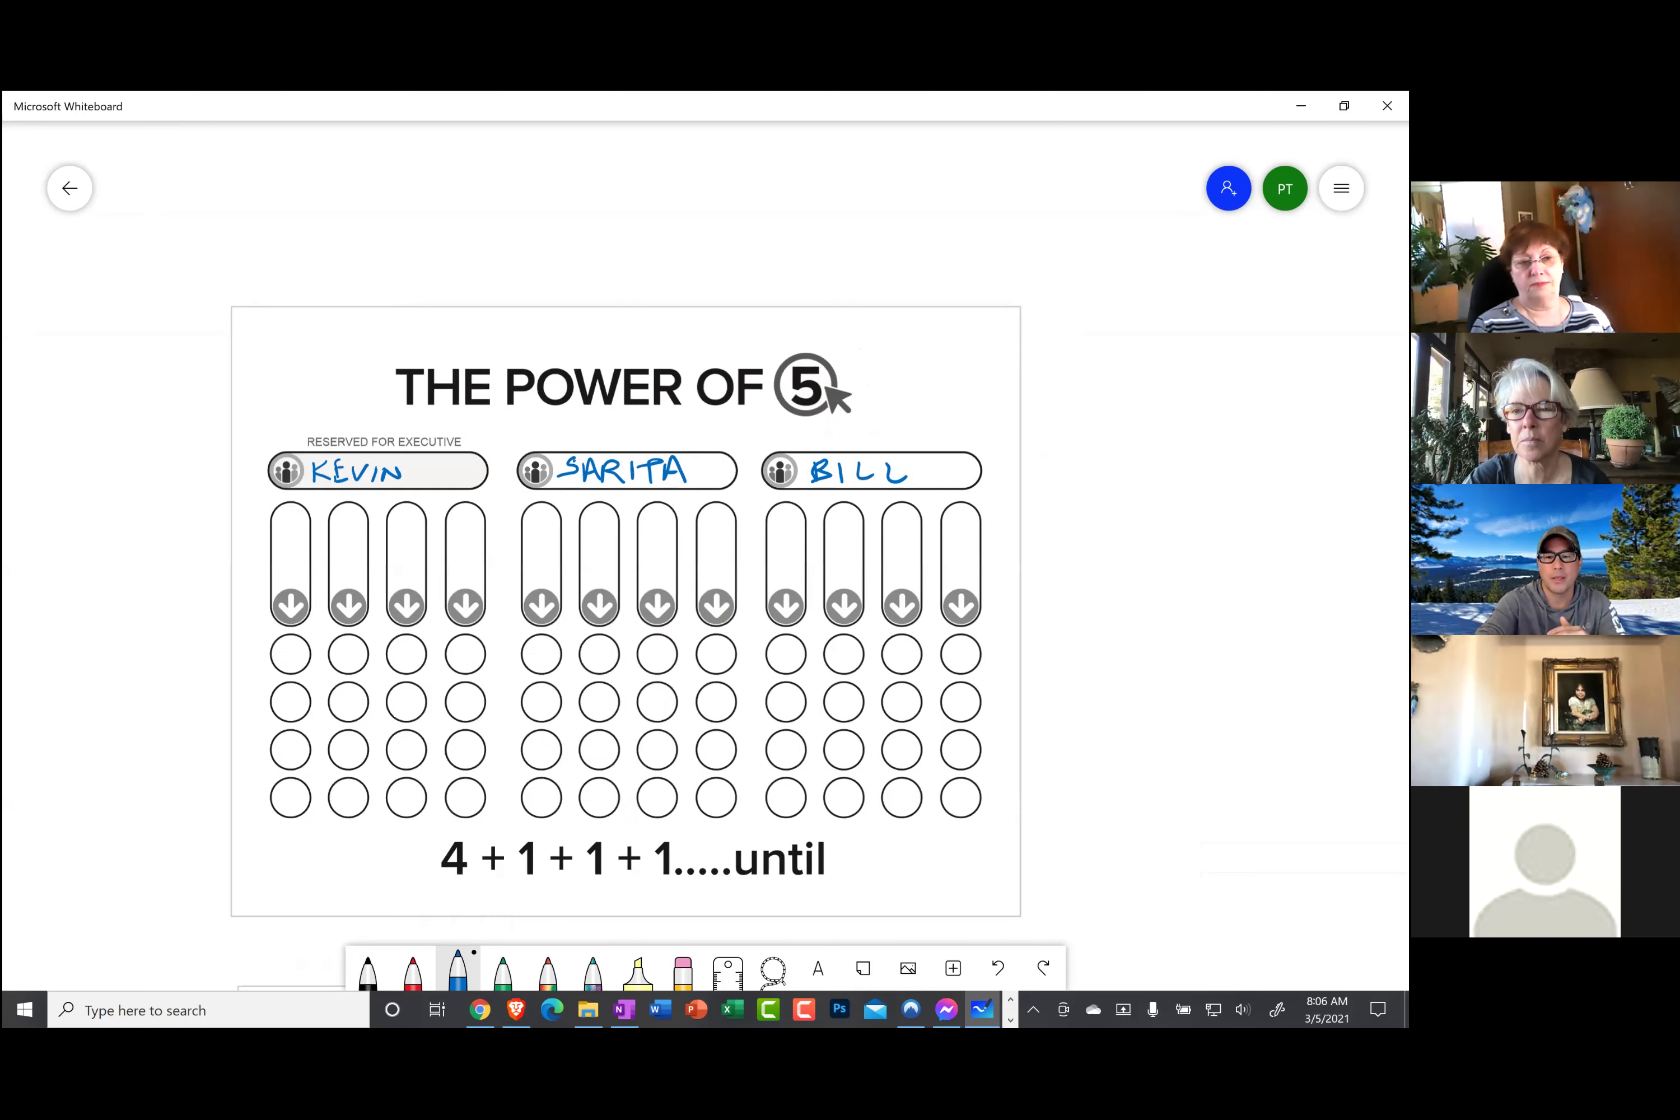
pyautogui.scroll(-3, 458, 669)
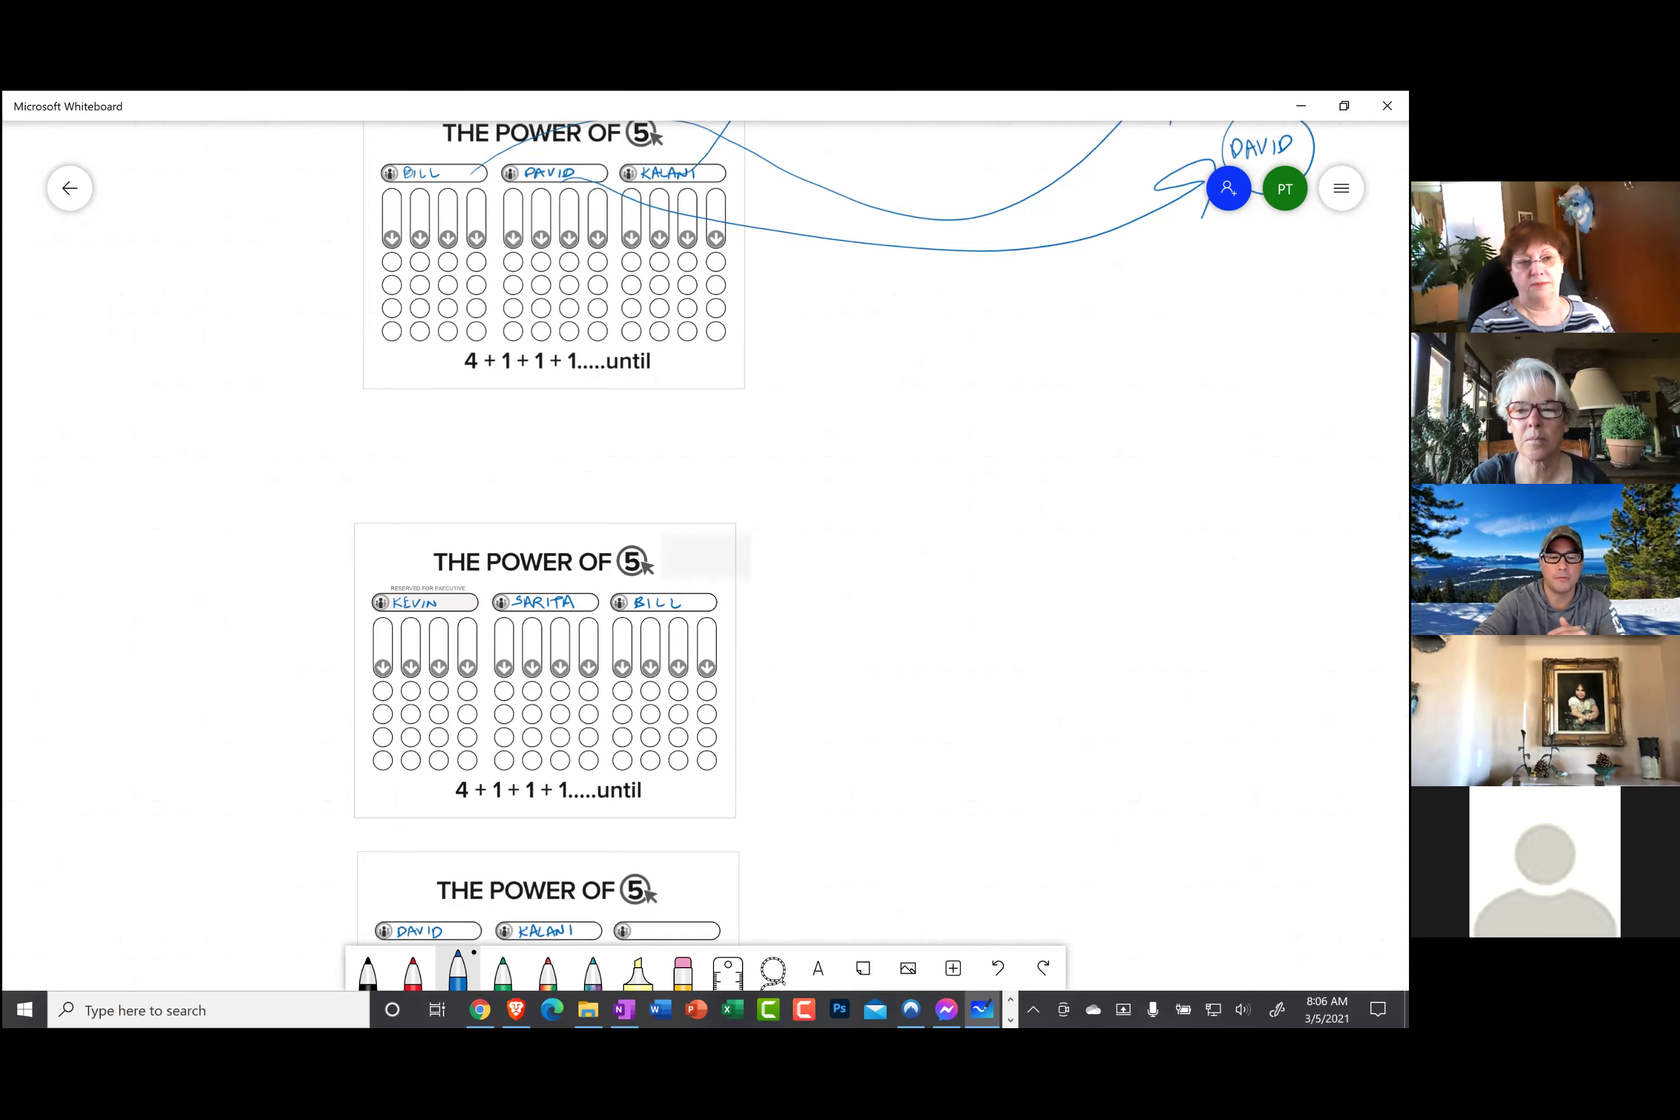
pyautogui.scroll(1, 535, 534)
pyautogui.scroll(-4, 535, 535)
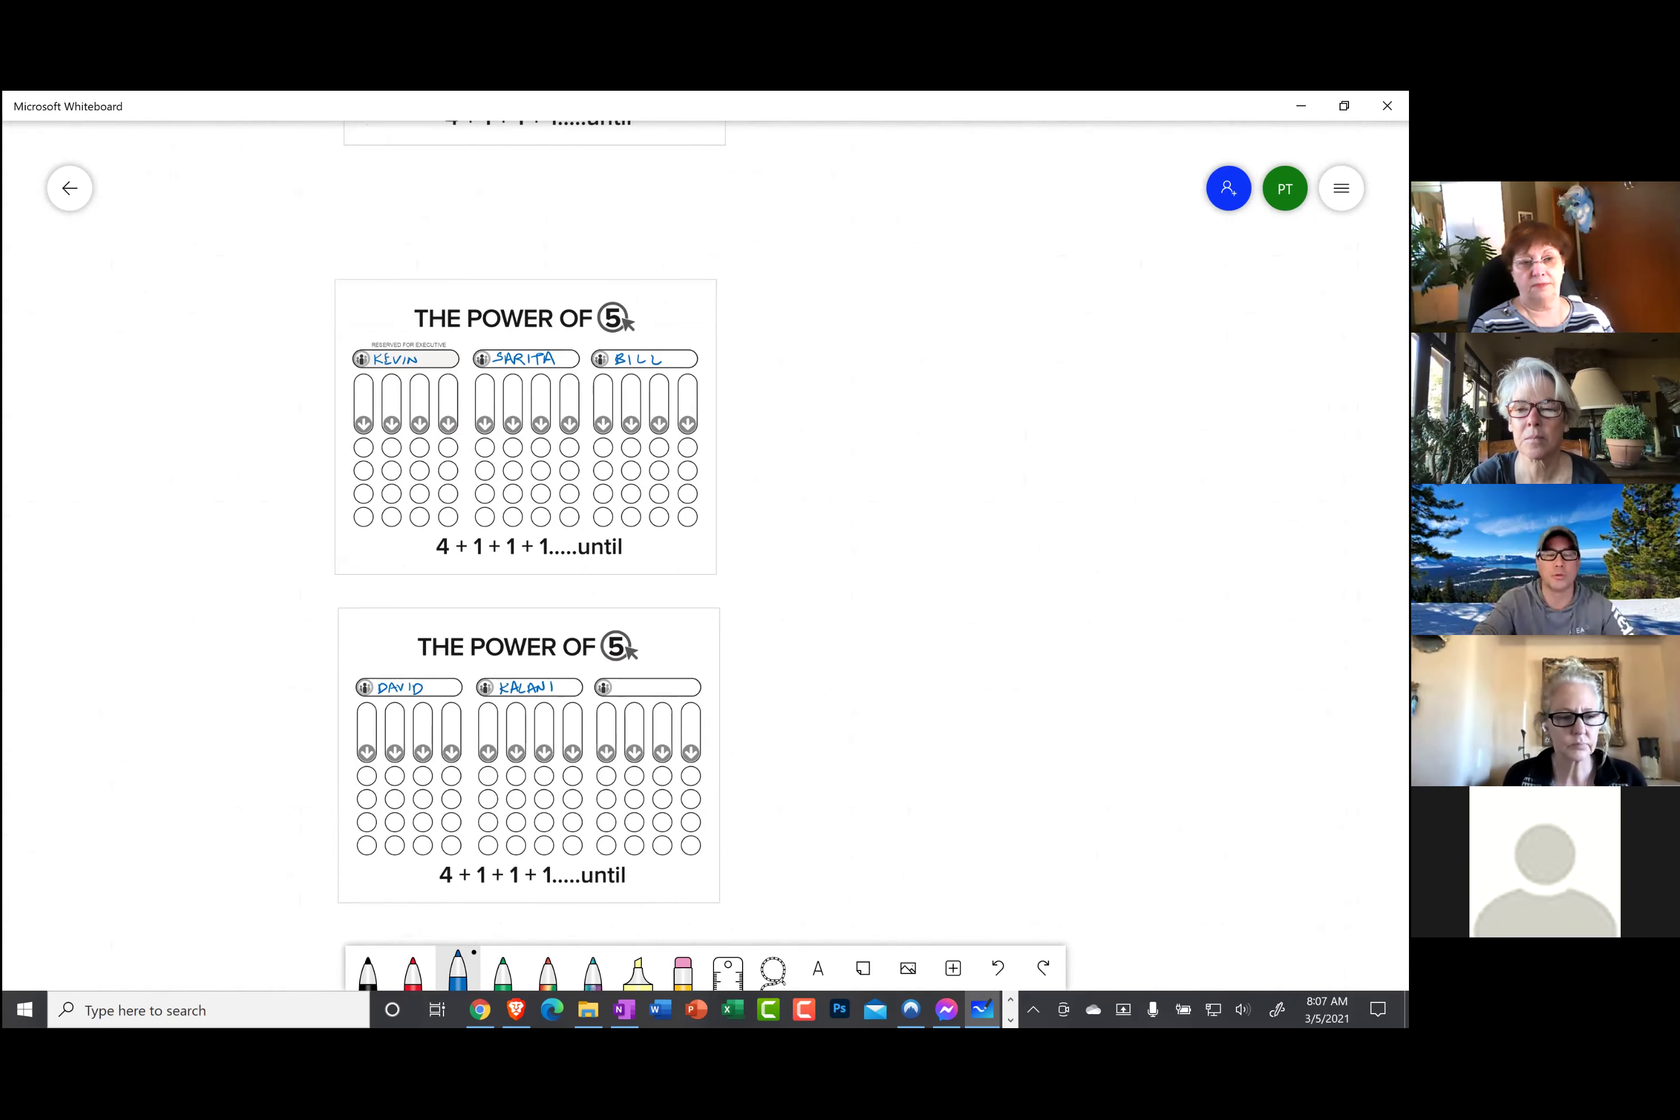
pyautogui.scroll(-5, 723, 505)
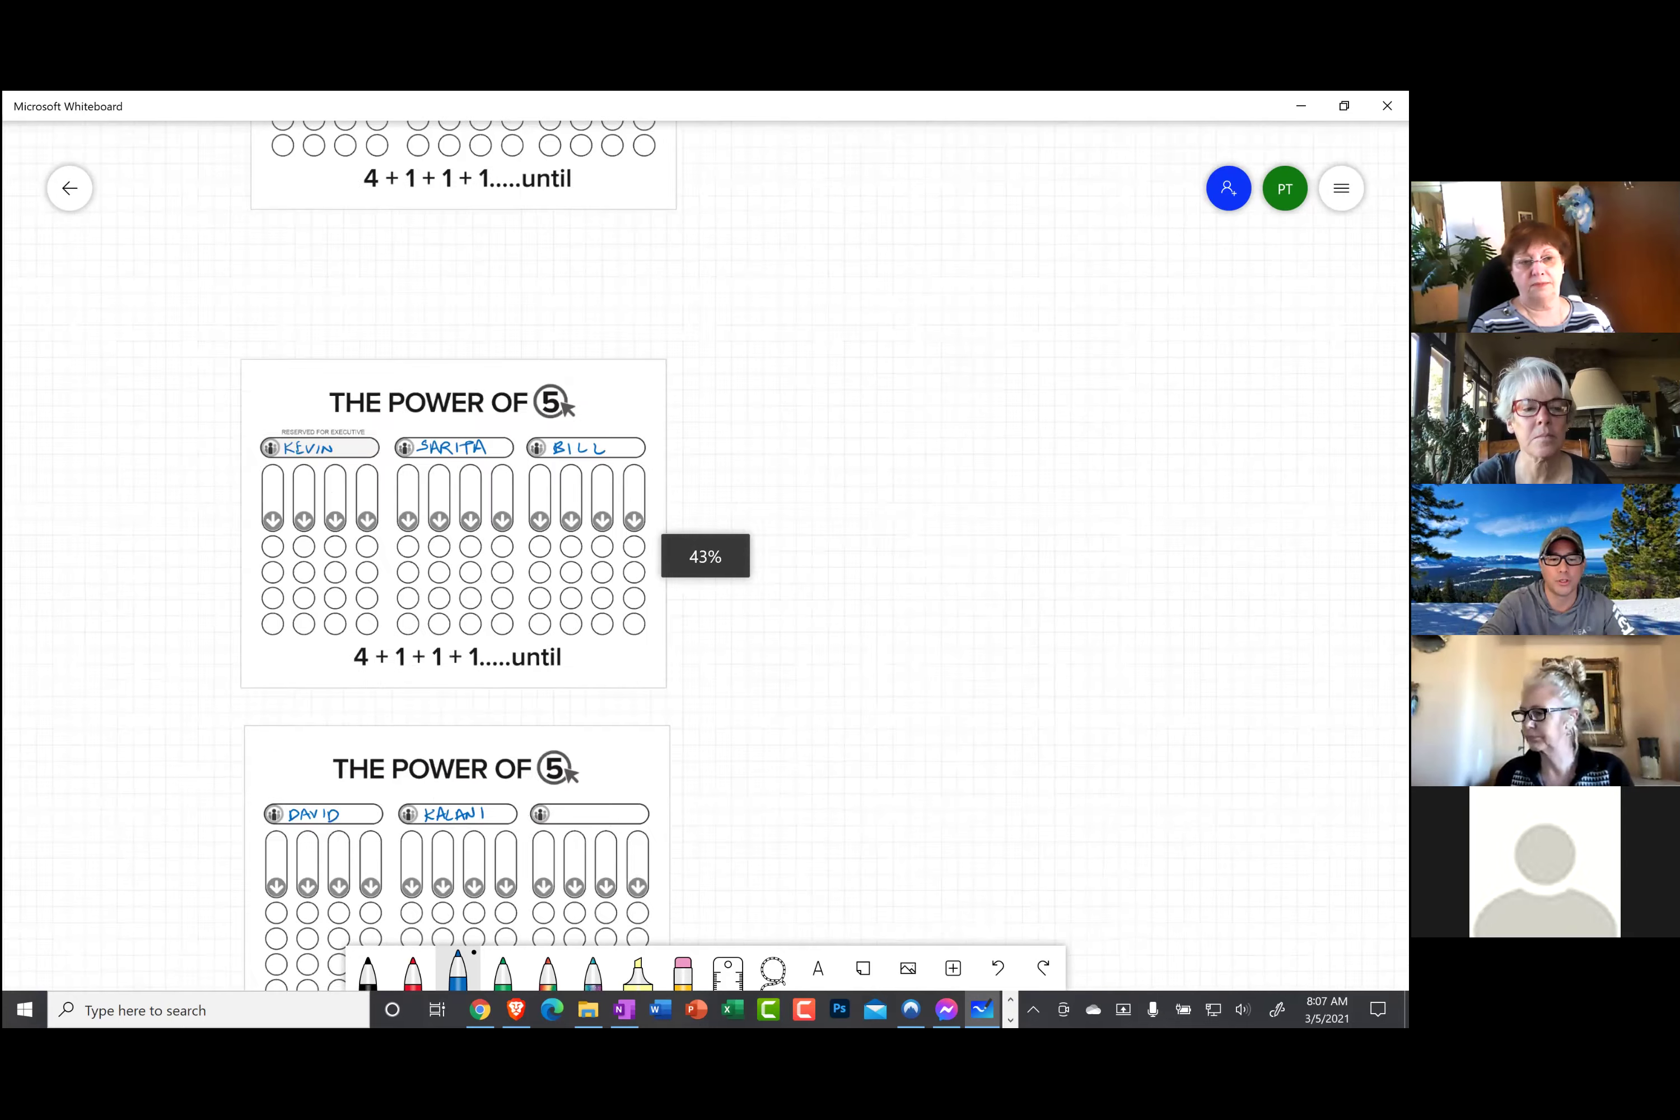
pyautogui.scroll(2, 723, 505)
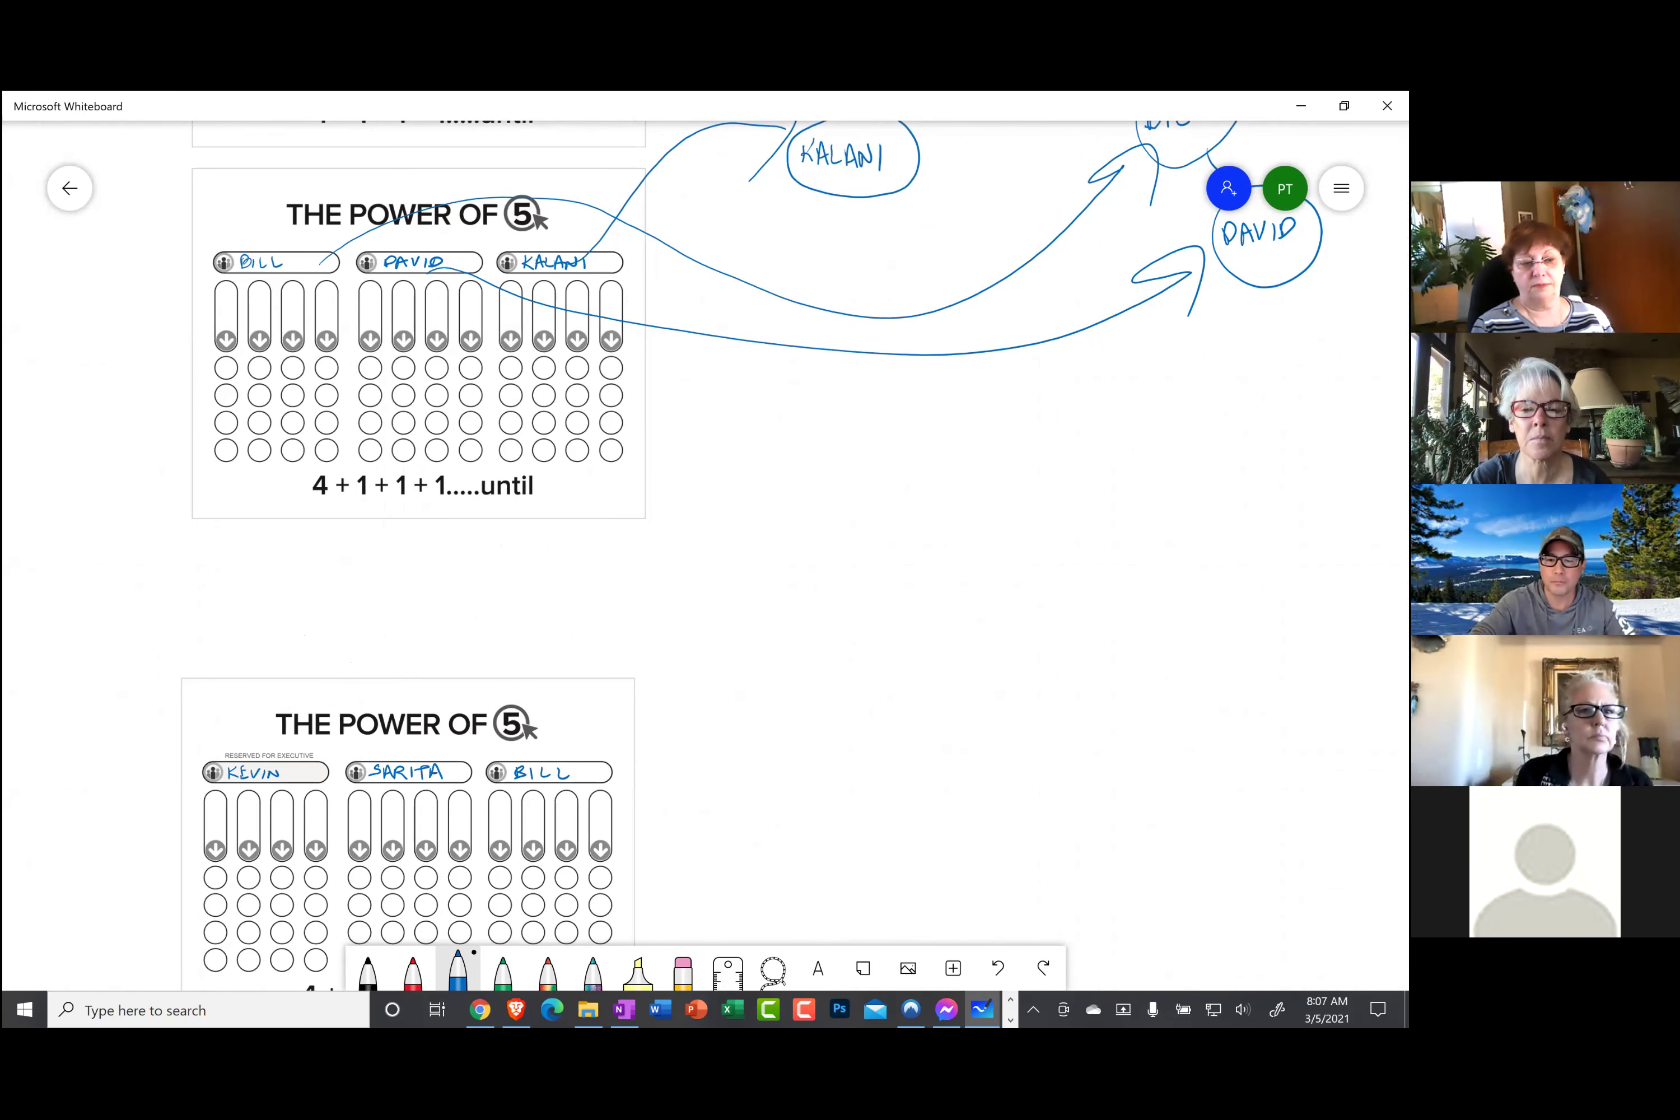
pyautogui.scroll(4, 723, 506)
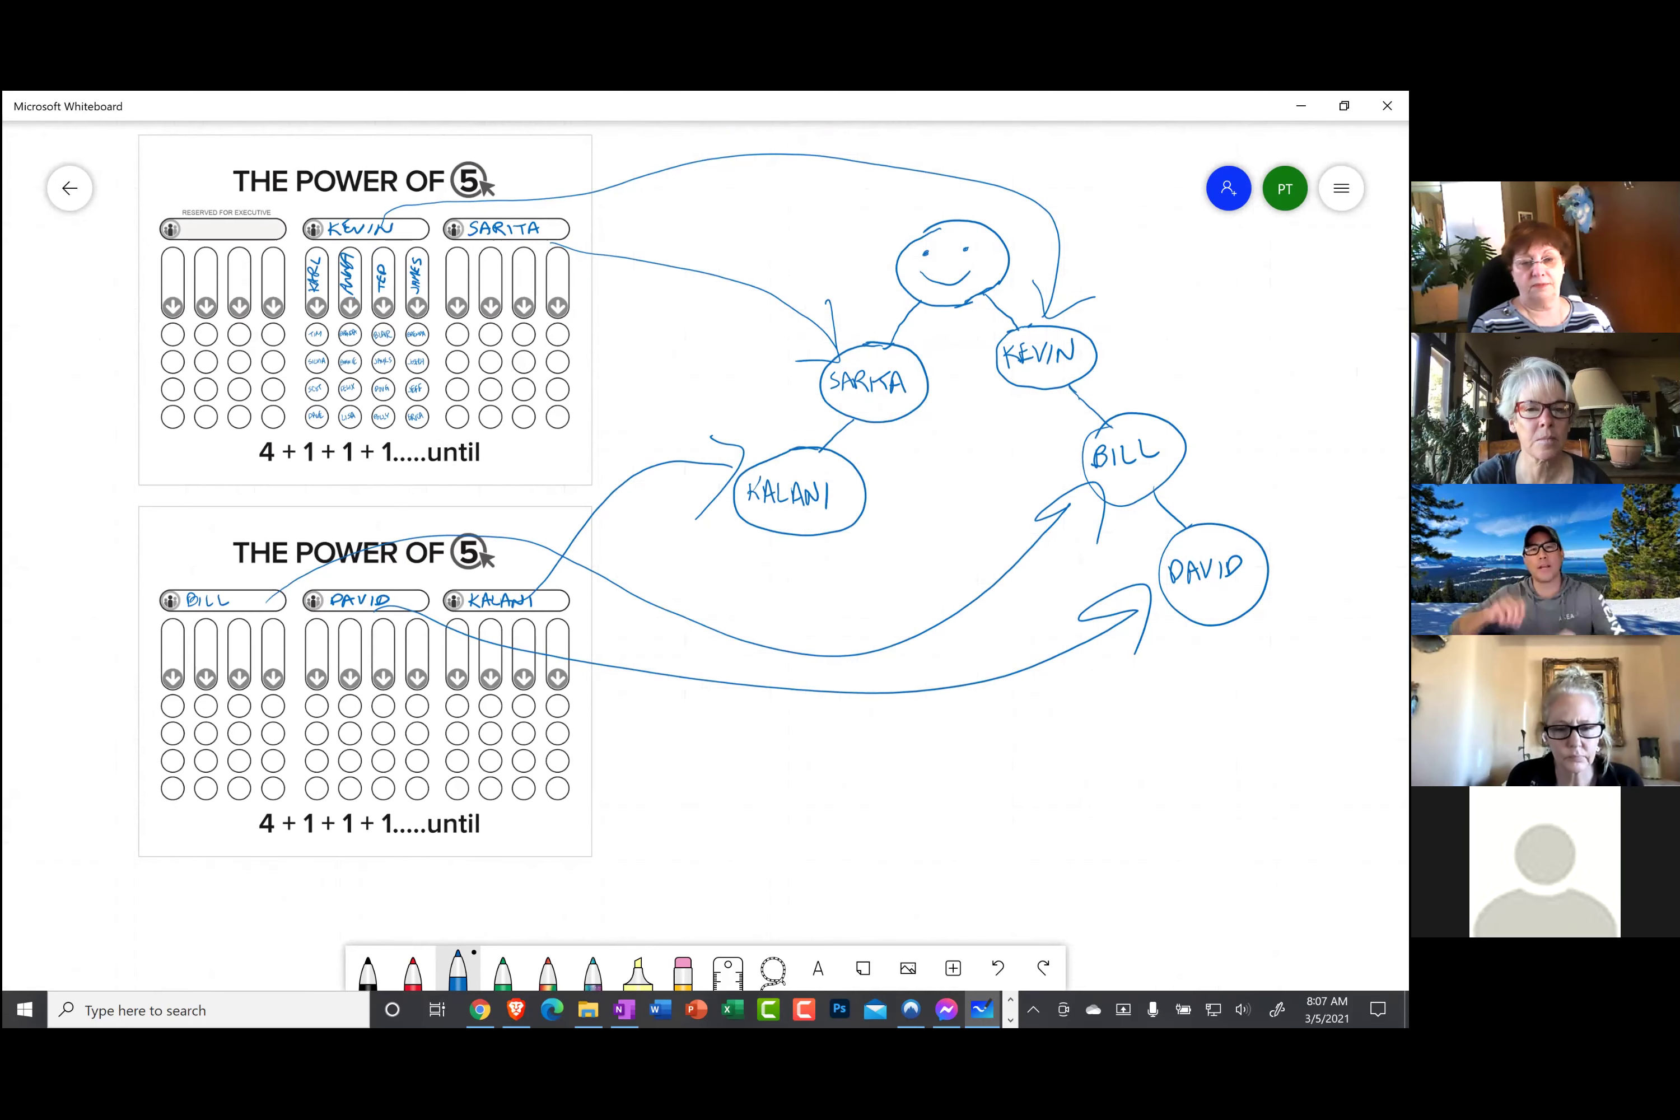